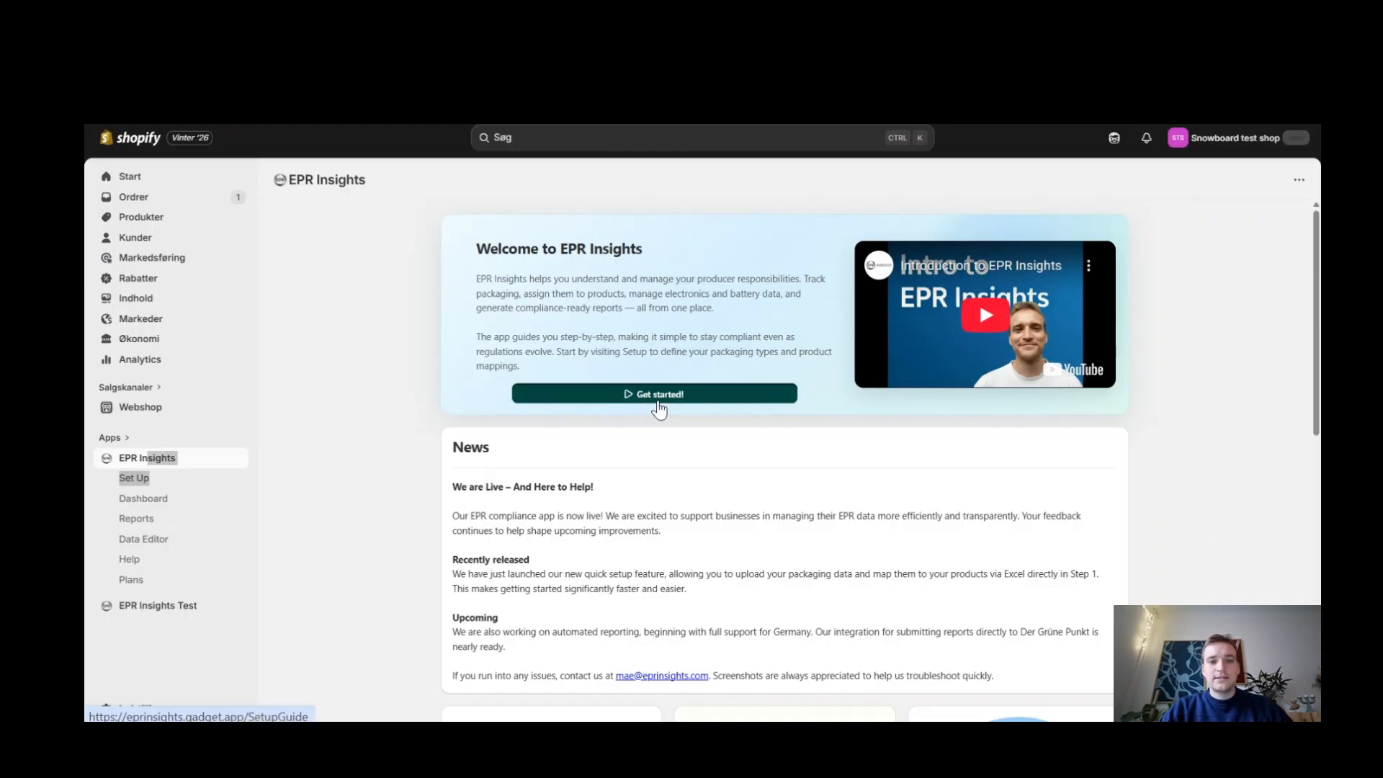
Step: Open the setup guide's Manage Product Packaging step and review the packaging creation form and the Excel upload options
left_click(658, 402)
left_click(724, 444)
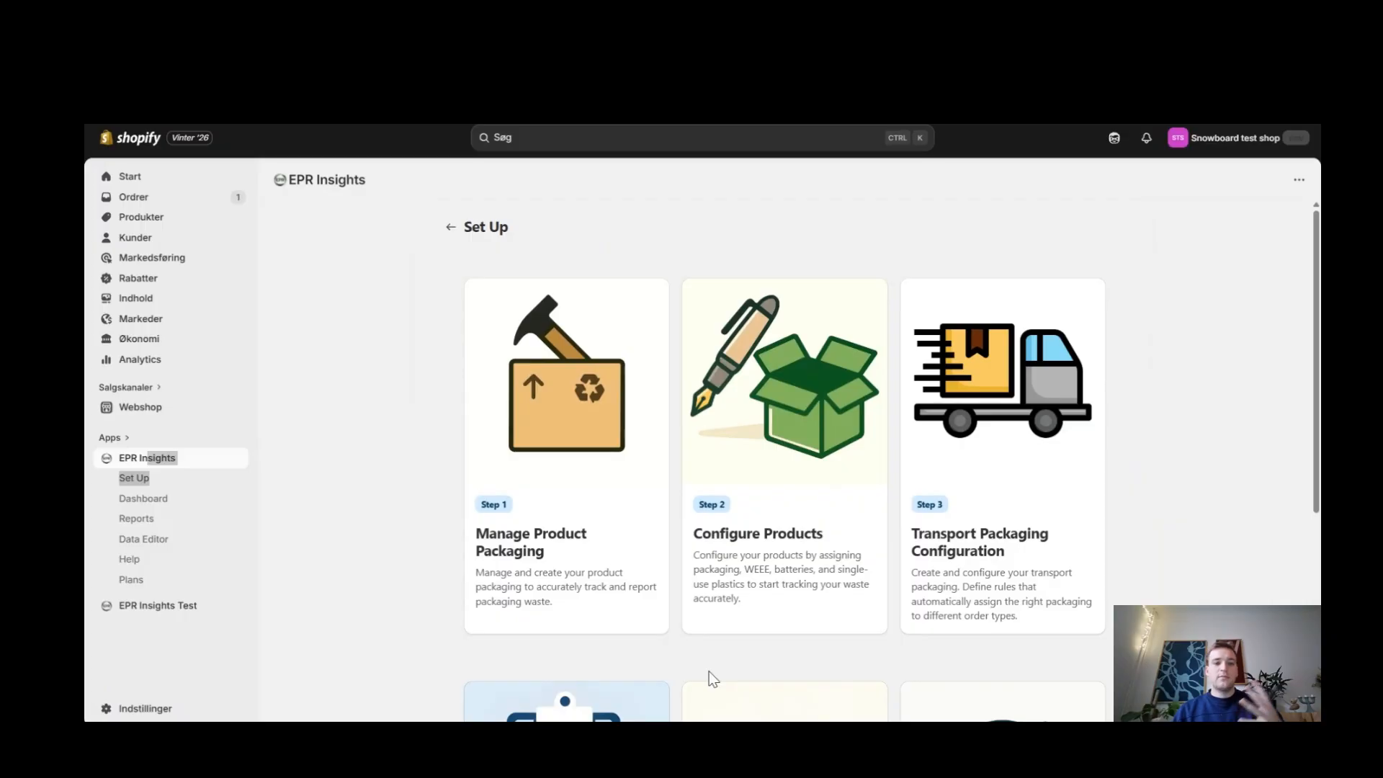
left_click(608, 566)
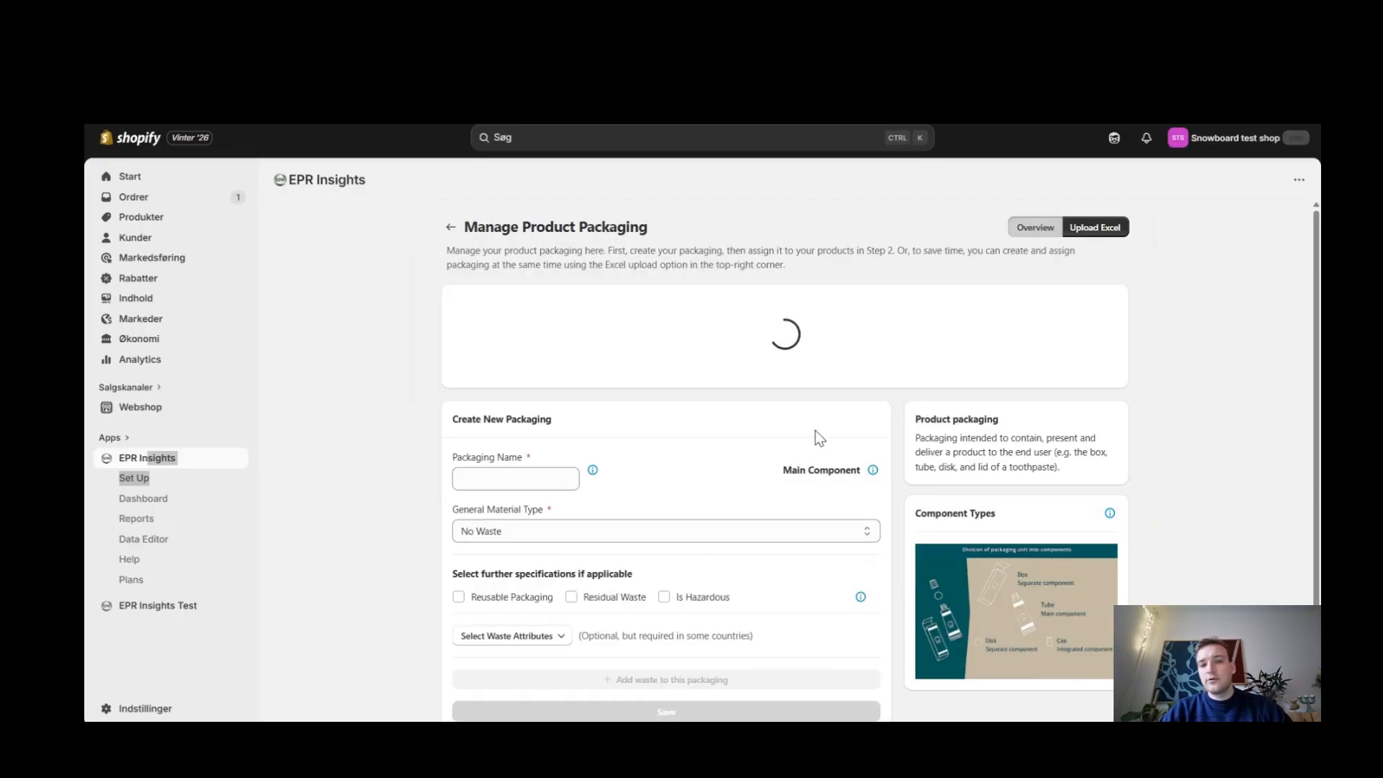
scroll(1012, 554, "down", 2)
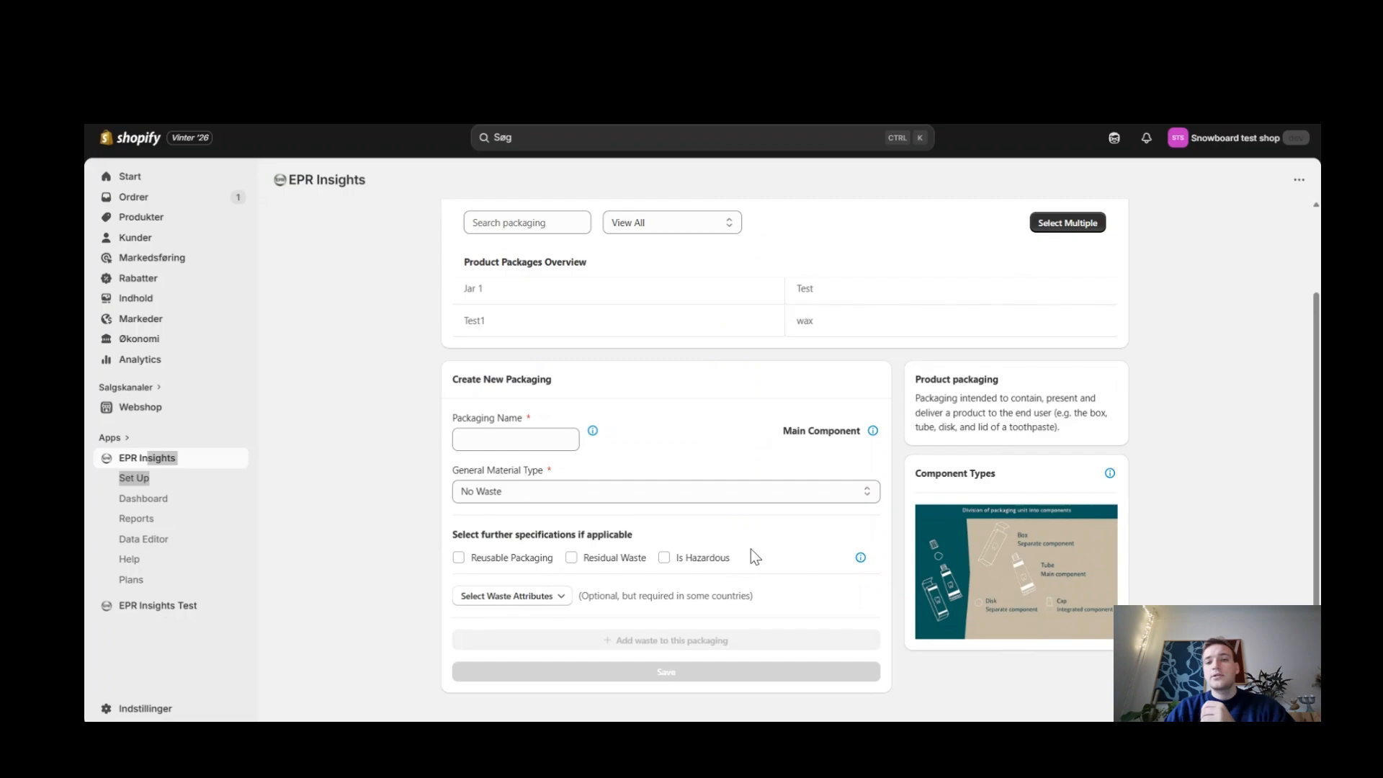
scroll(750, 555, "up", 2)
left_click(1102, 229)
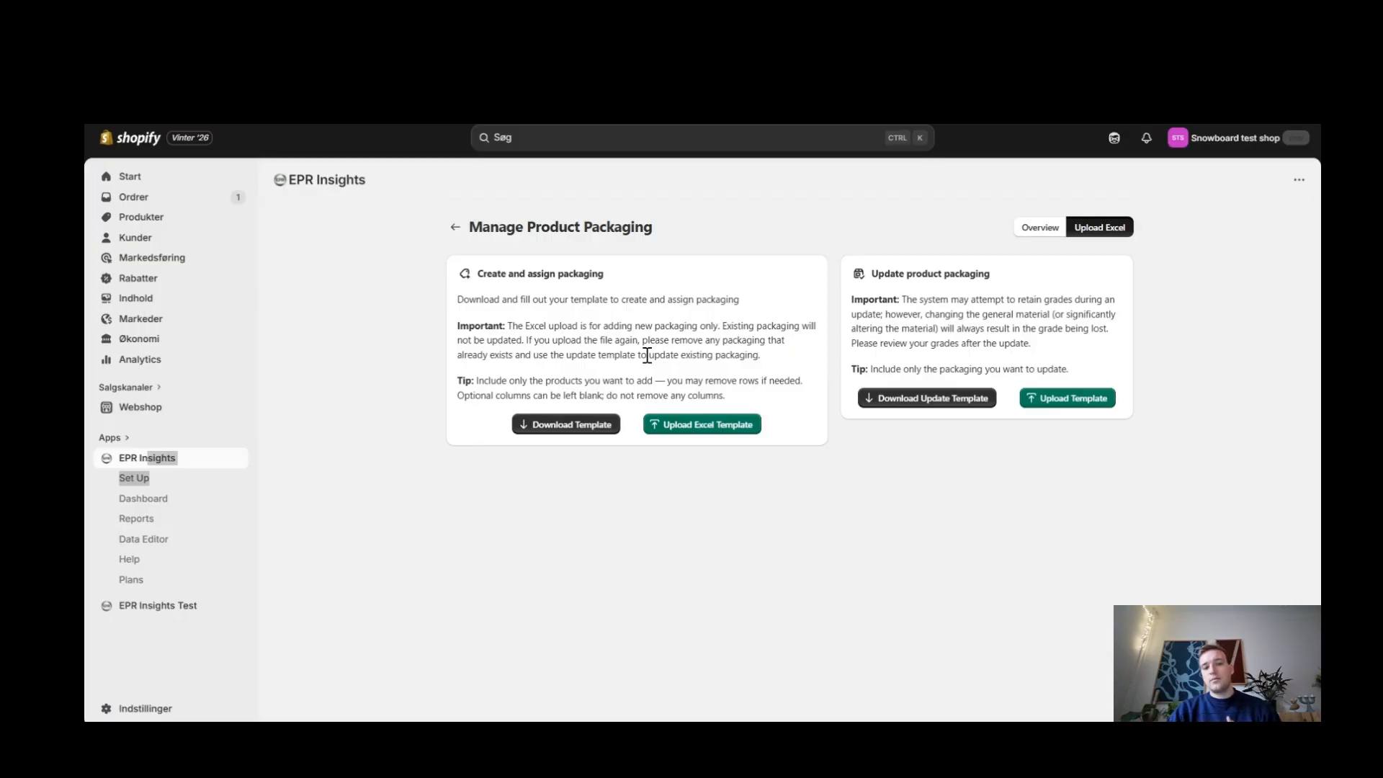
left_click(457, 227)
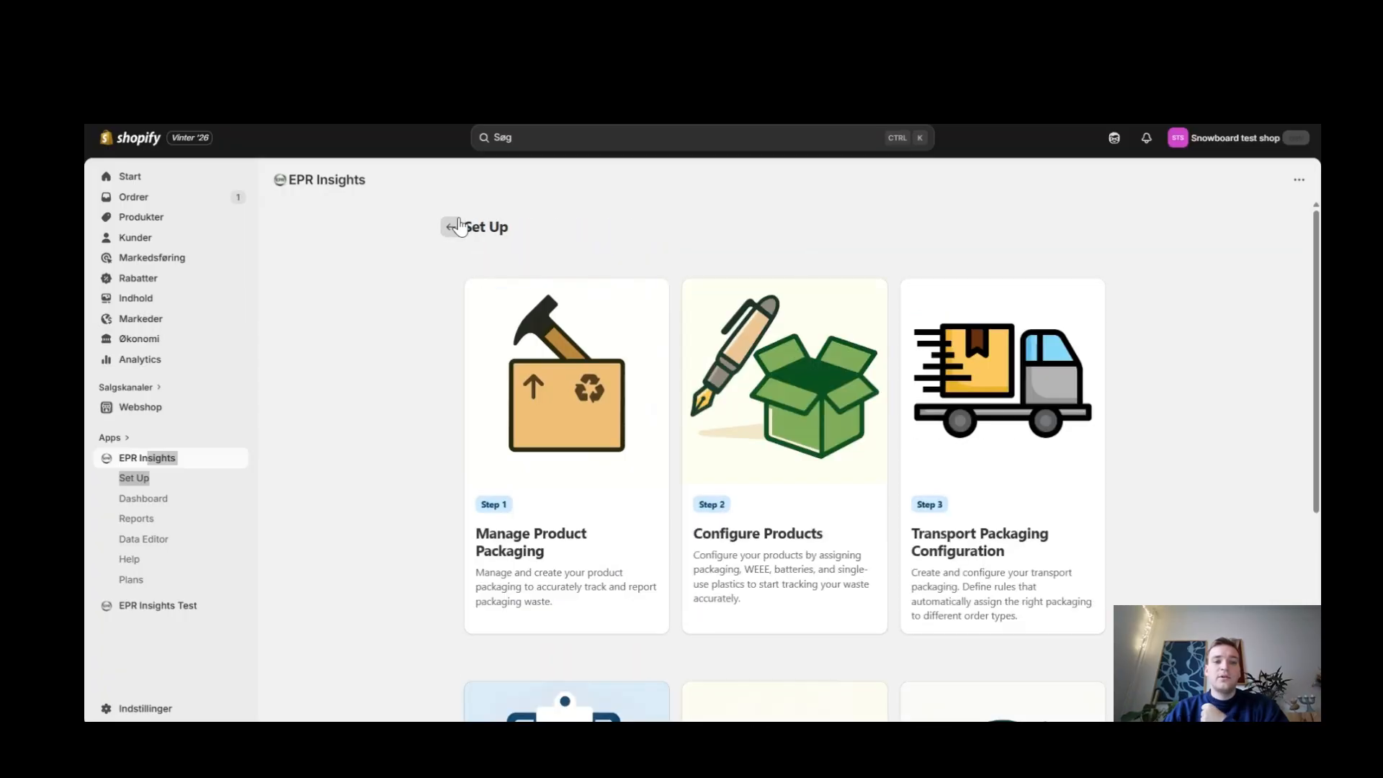
Step: Open the Configure Products step and list the products with their variants included
left_click(821, 571)
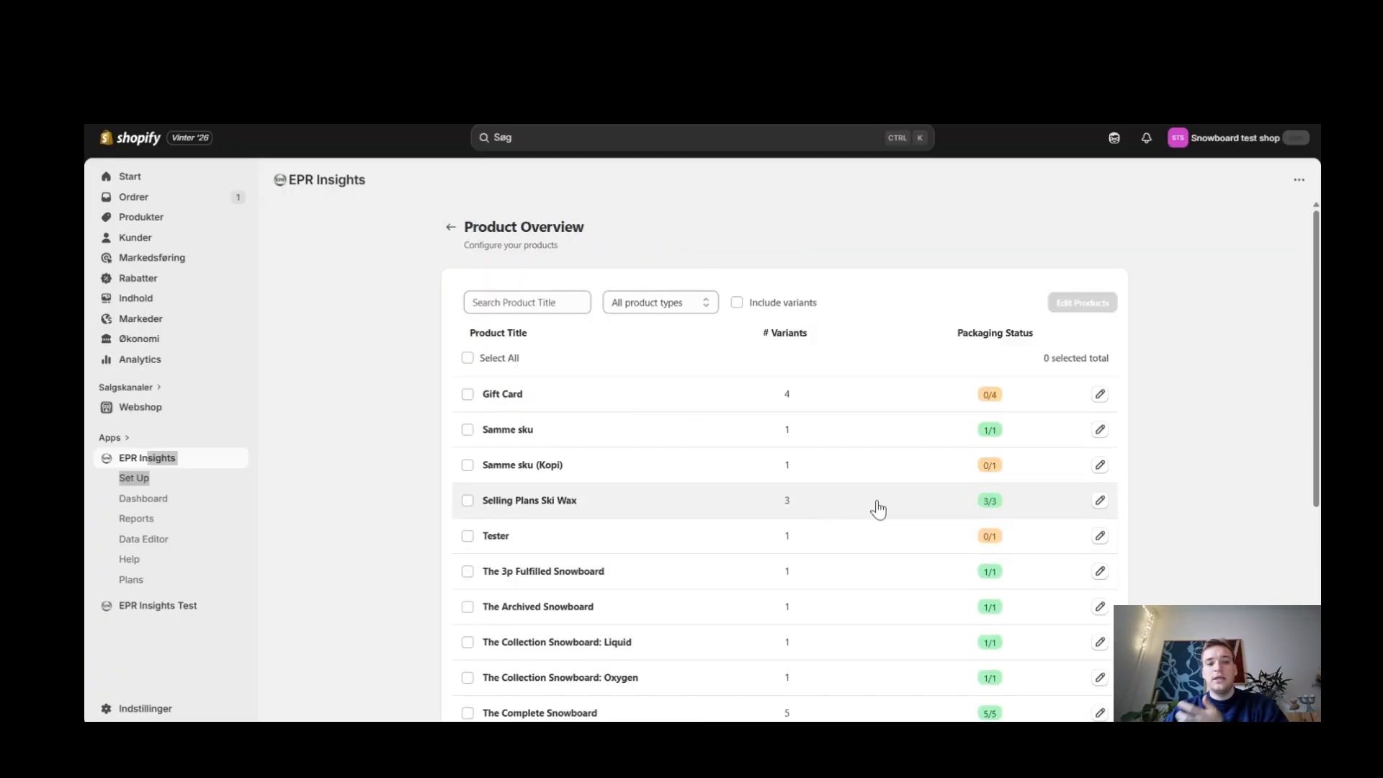
scroll(877, 508, "down", 2)
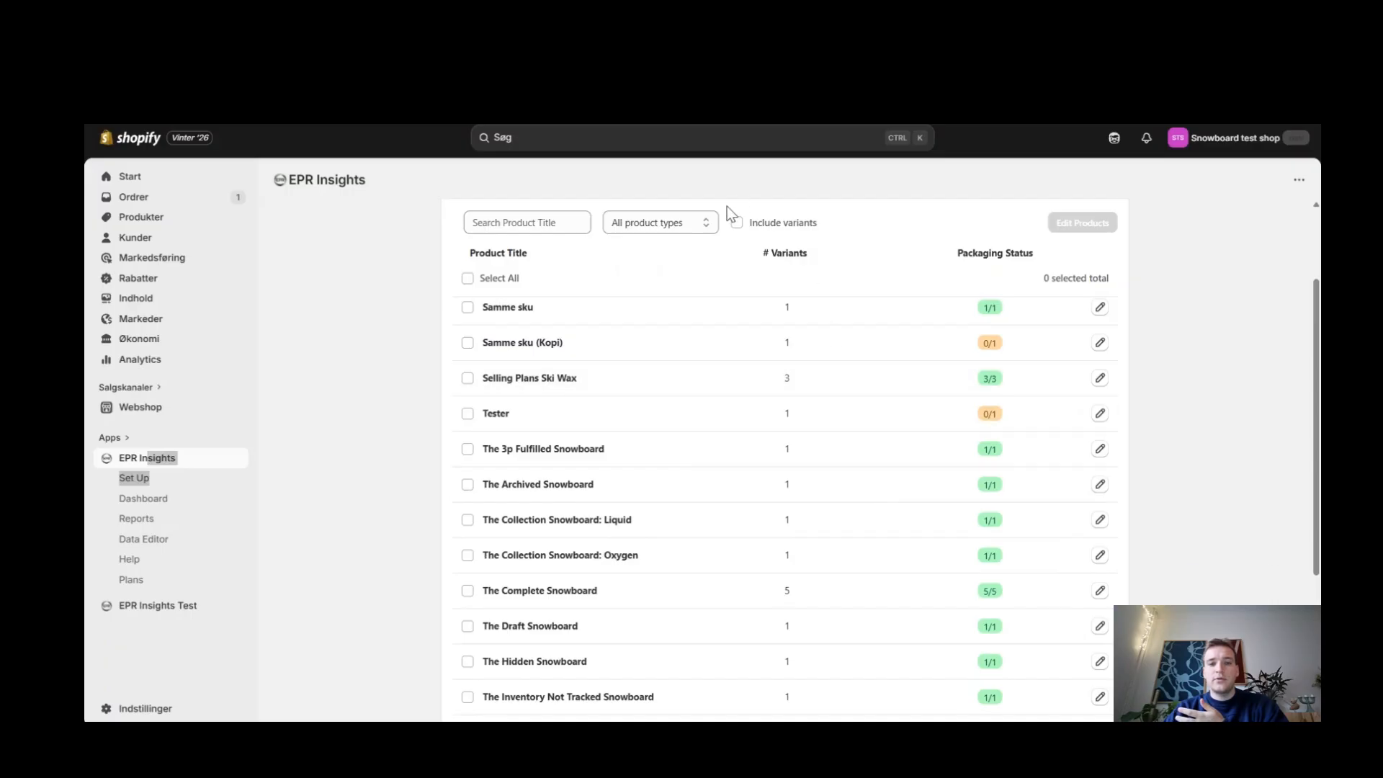
left_click(743, 226)
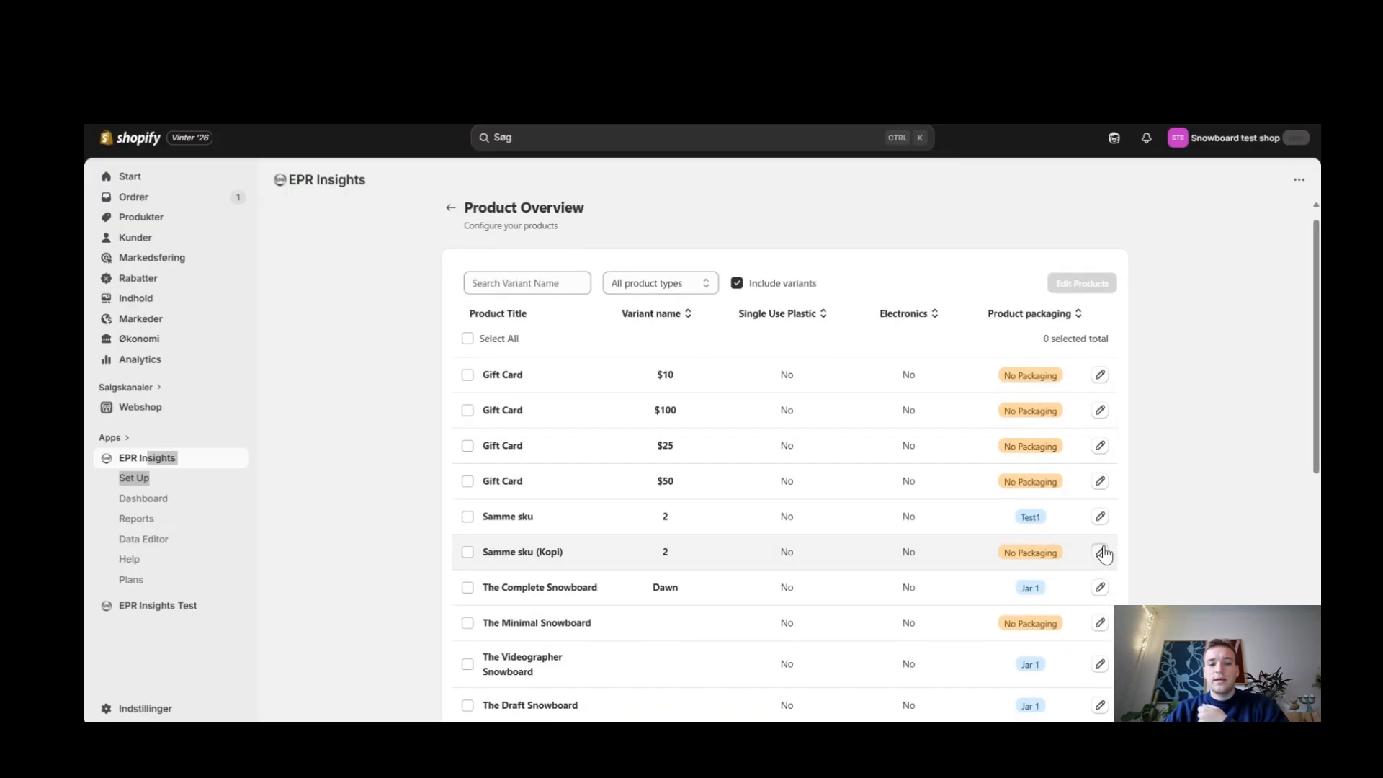
Step: Examine the packaging and WEEE options for the product "Samme sku (Kopi)" and return to the setup overview
left_click(1101, 551)
left_click(913, 412)
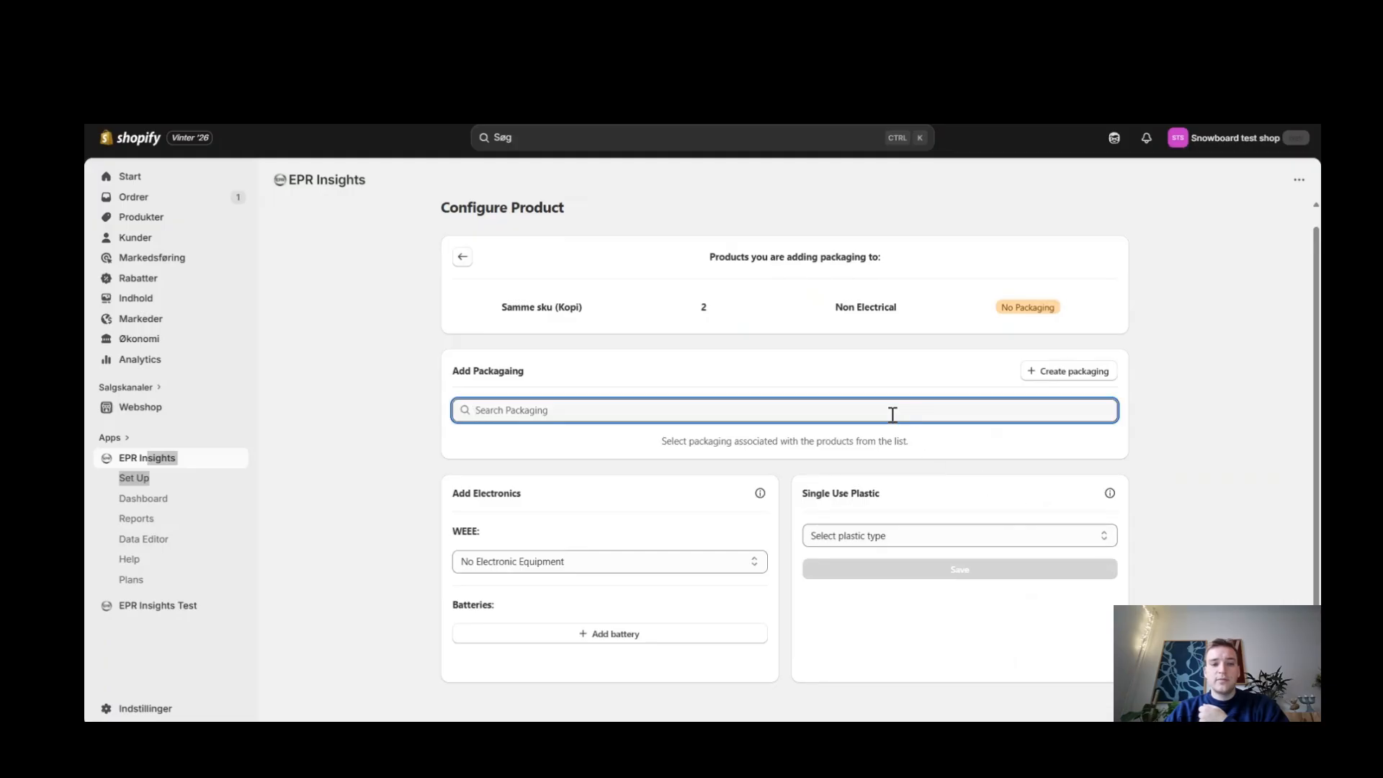
left_click(660, 572)
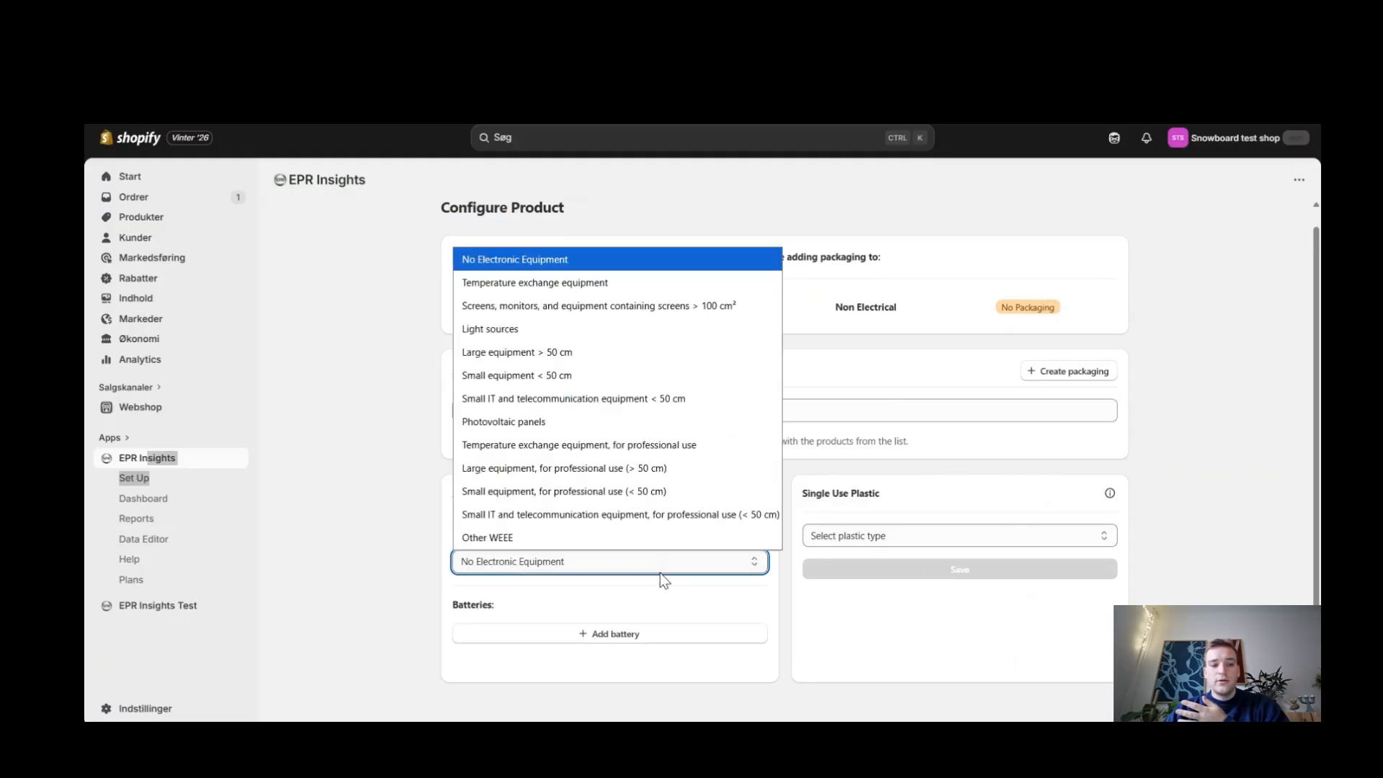
left_click(659, 566)
scroll(896, 471, "up", 1)
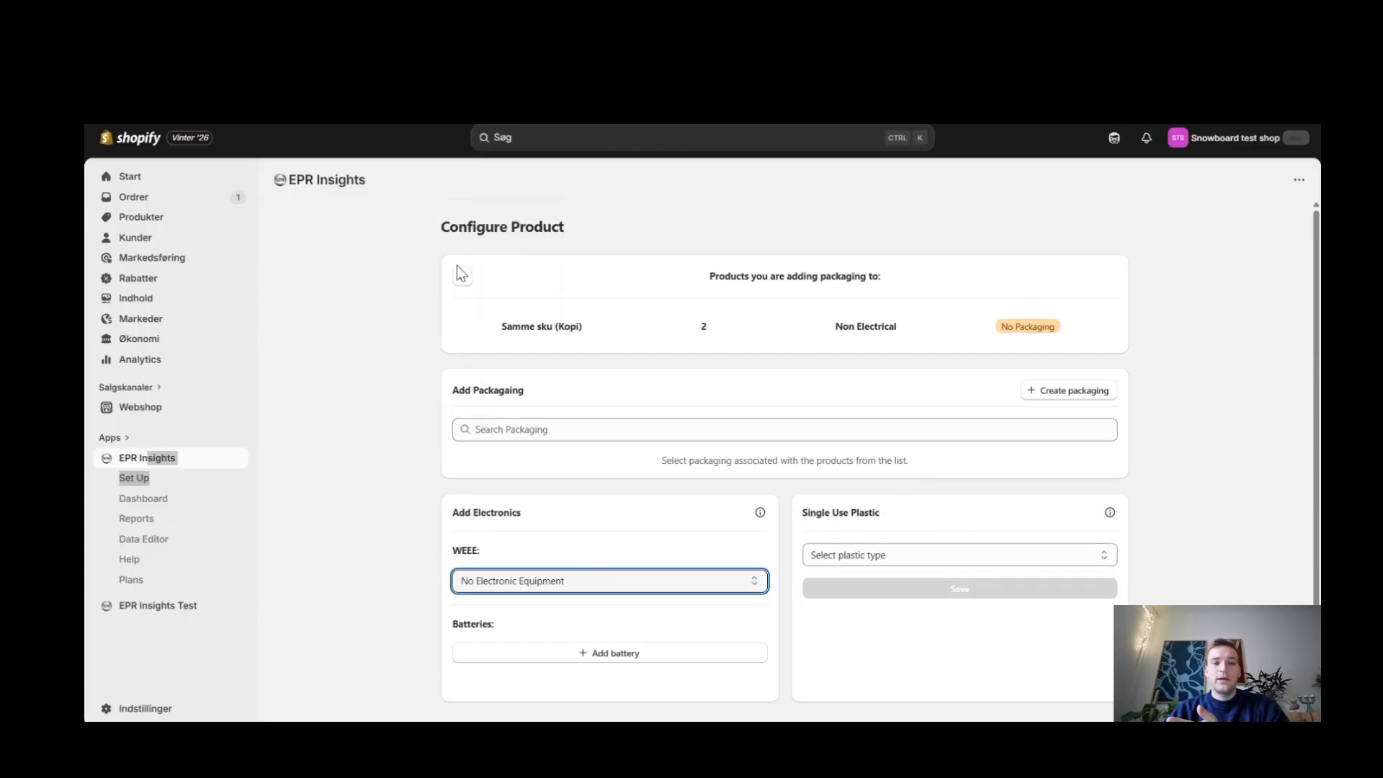
left_click(462, 274)
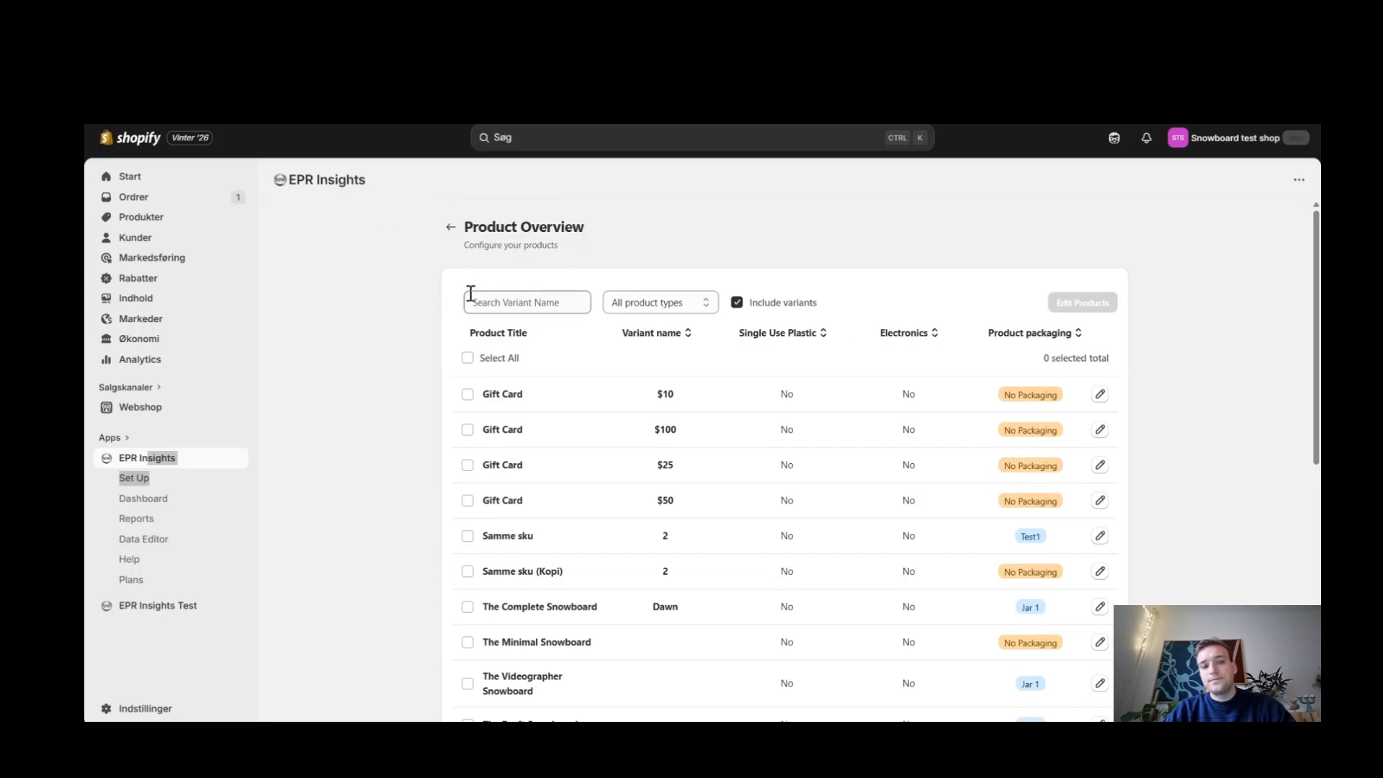
left_click(451, 229)
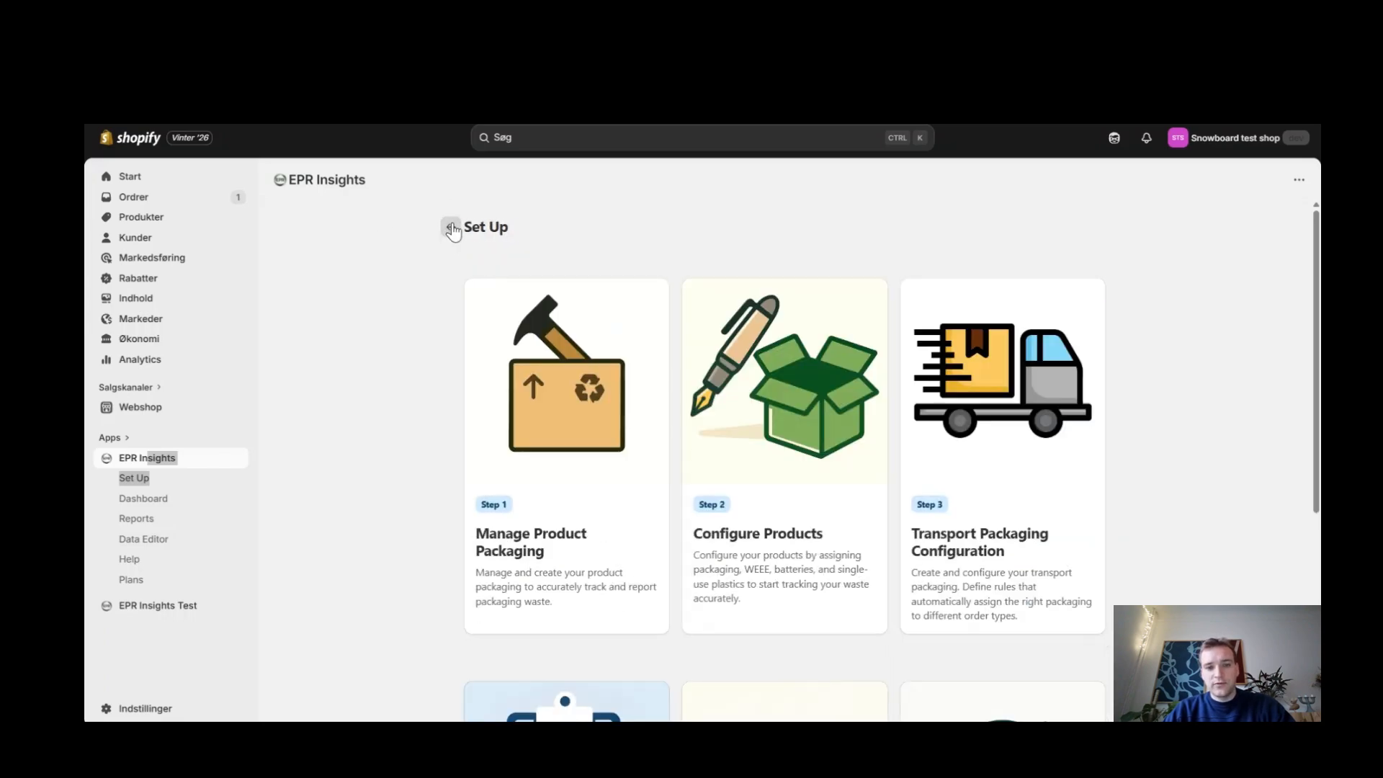
Step: Open Transport Packaging Configuration and examine the form for creating new transport packaging
left_click(1012, 596)
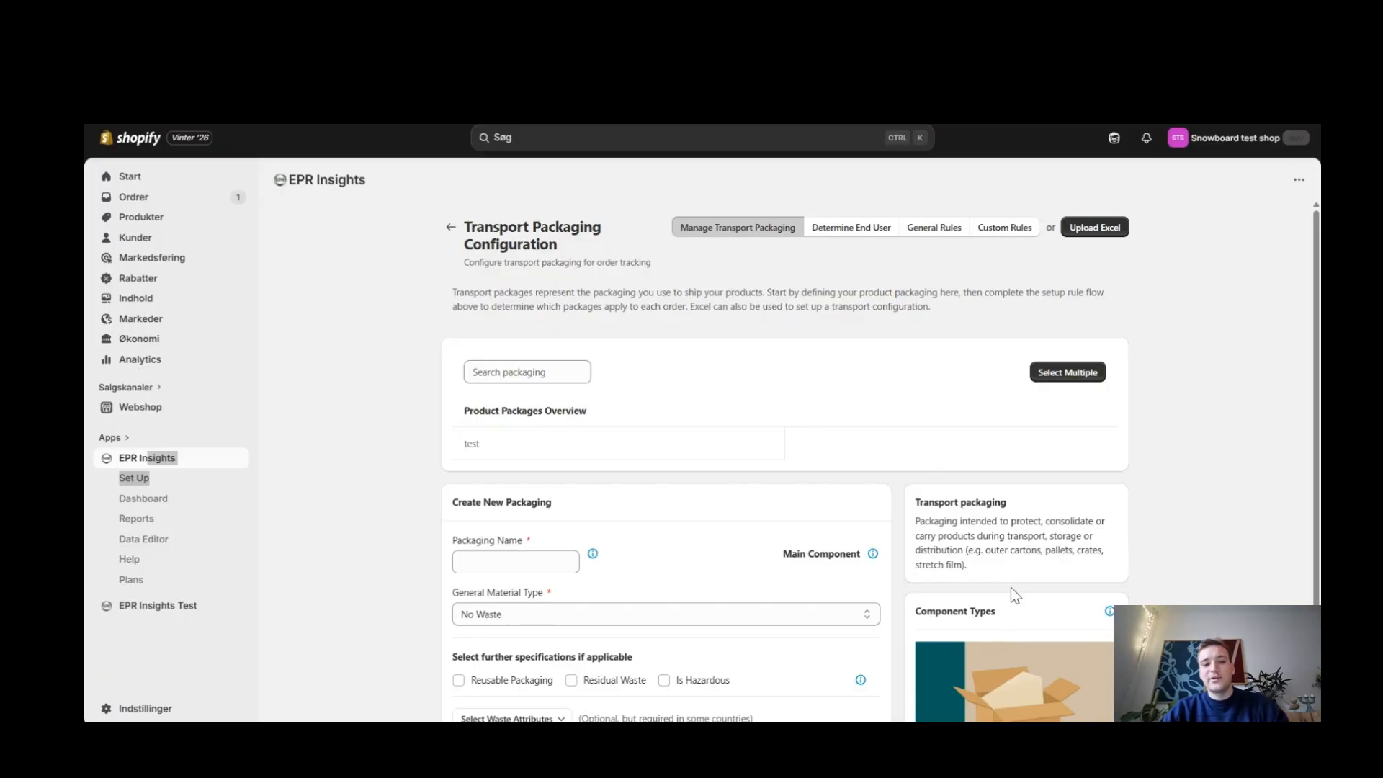
scroll(1012, 595, "down", 2)
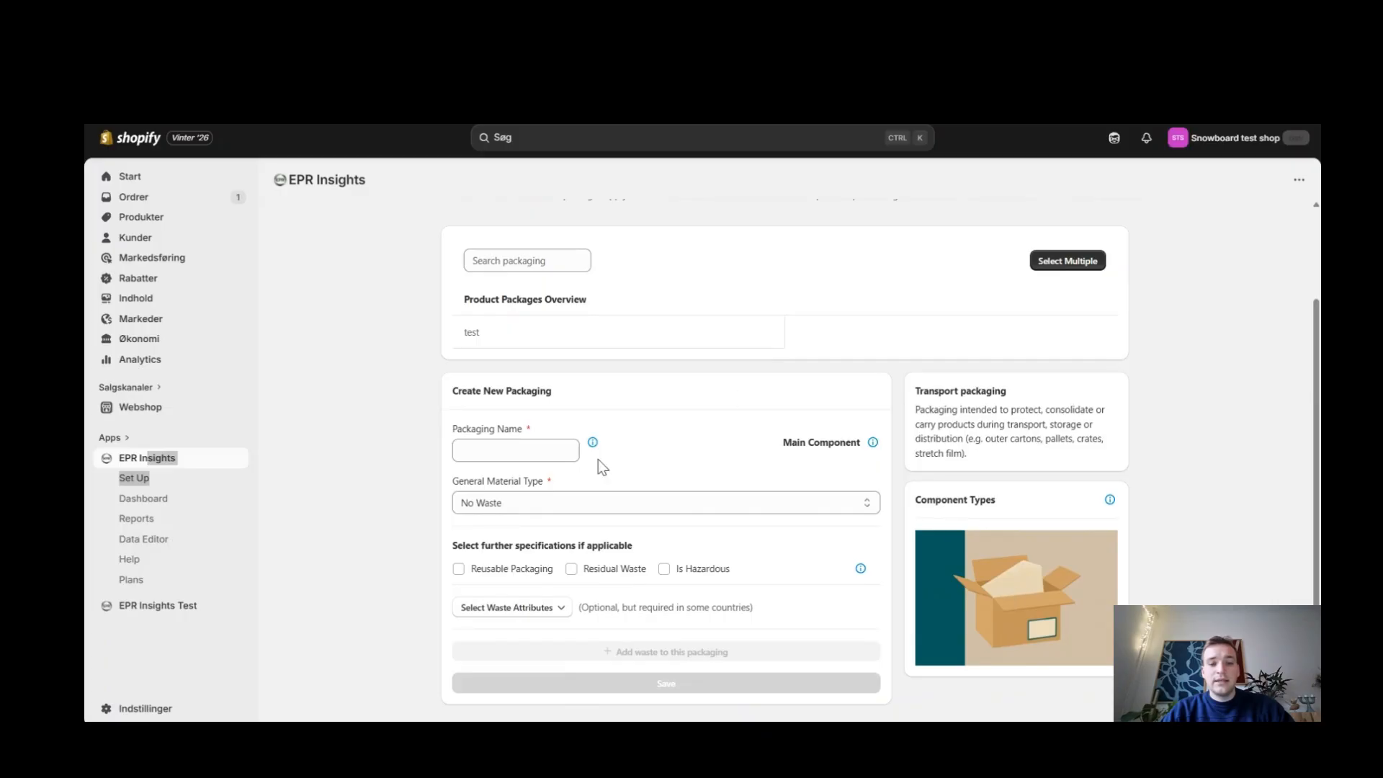
scroll(778, 540, "up", 2)
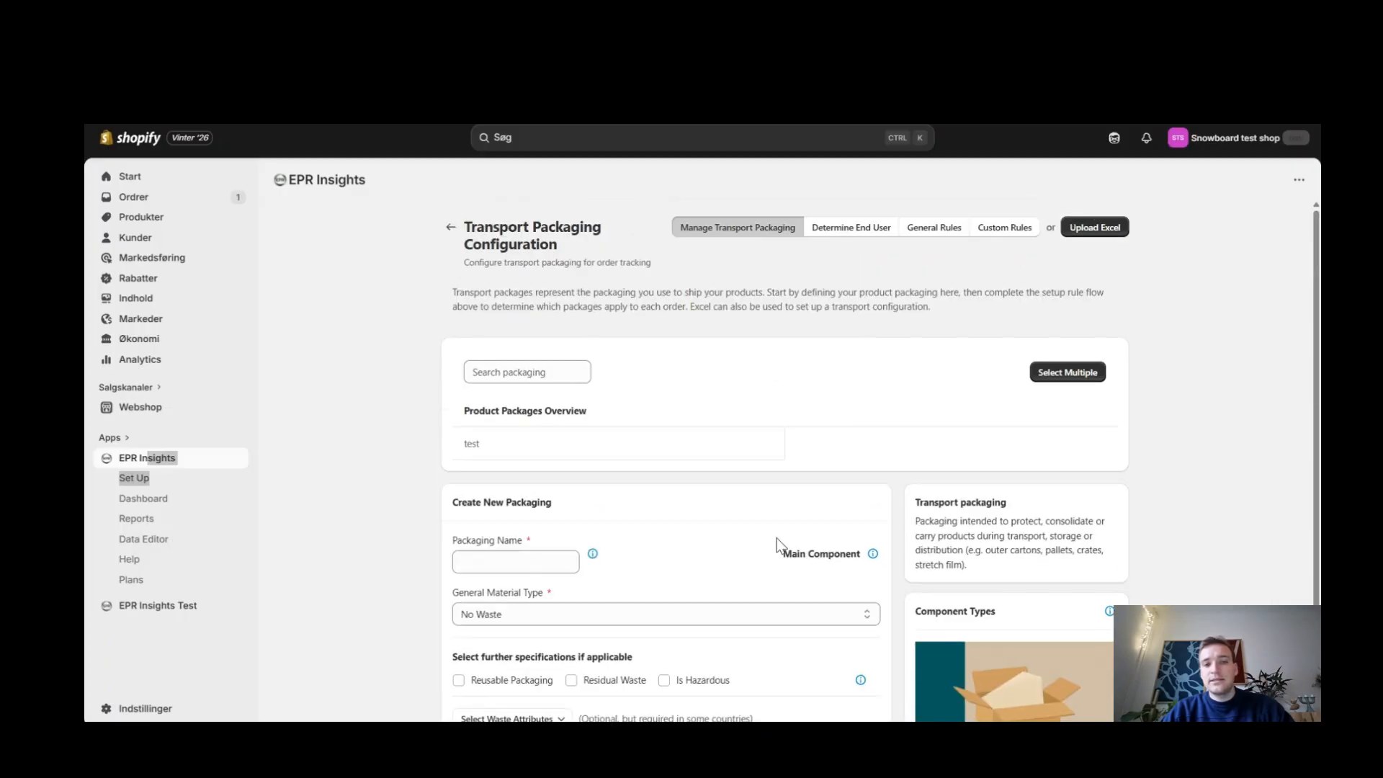
Step: In the end-user settings, try the Default method for identifying when transport packaging is B2B and view the other choices
left_click(857, 227)
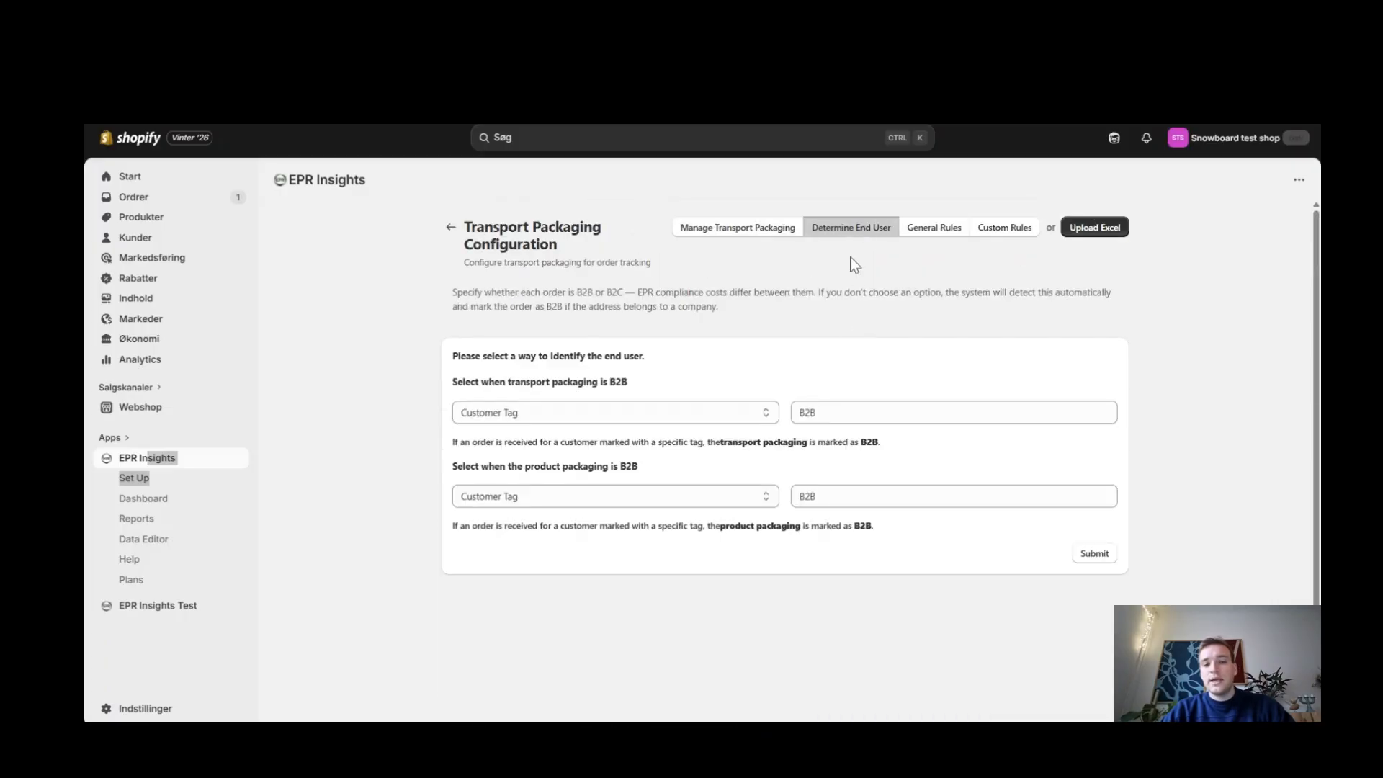
left_click(663, 411)
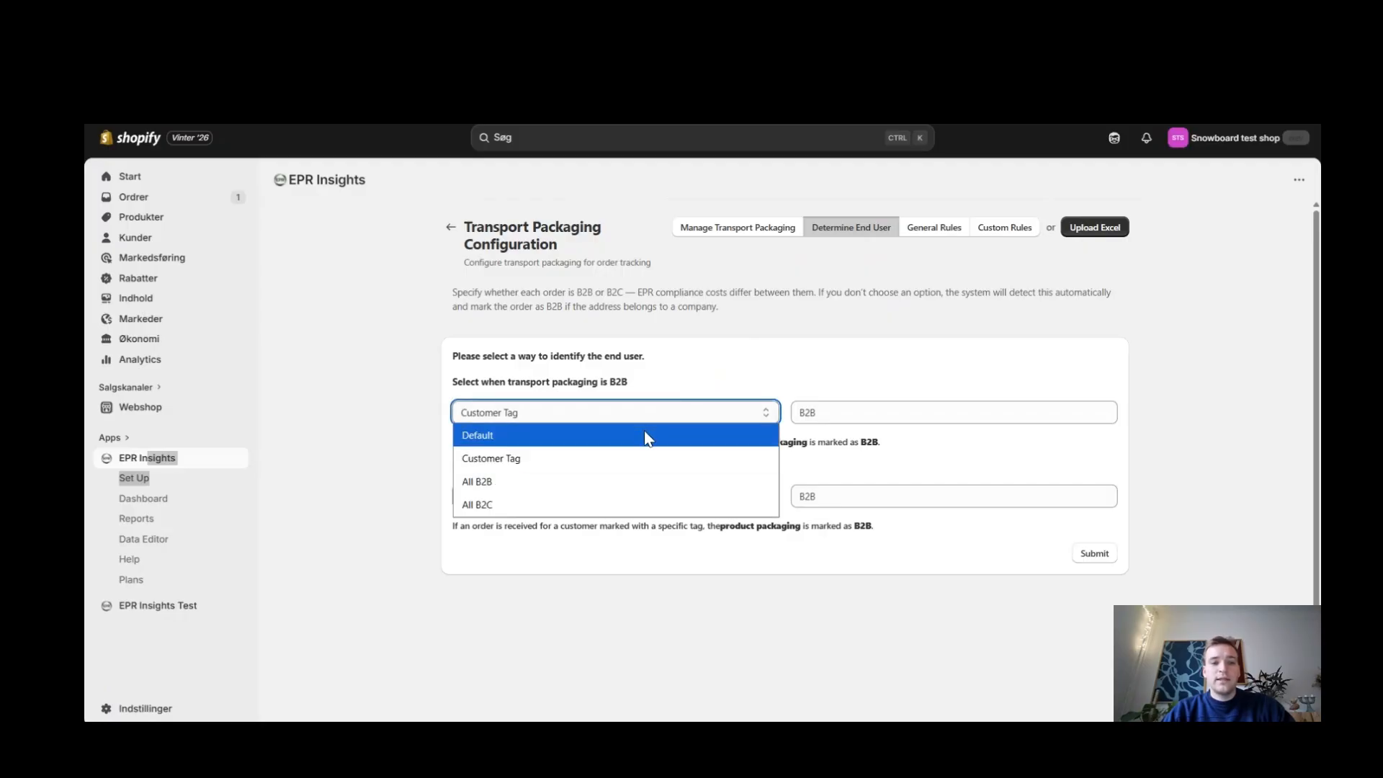
left_click(645, 430)
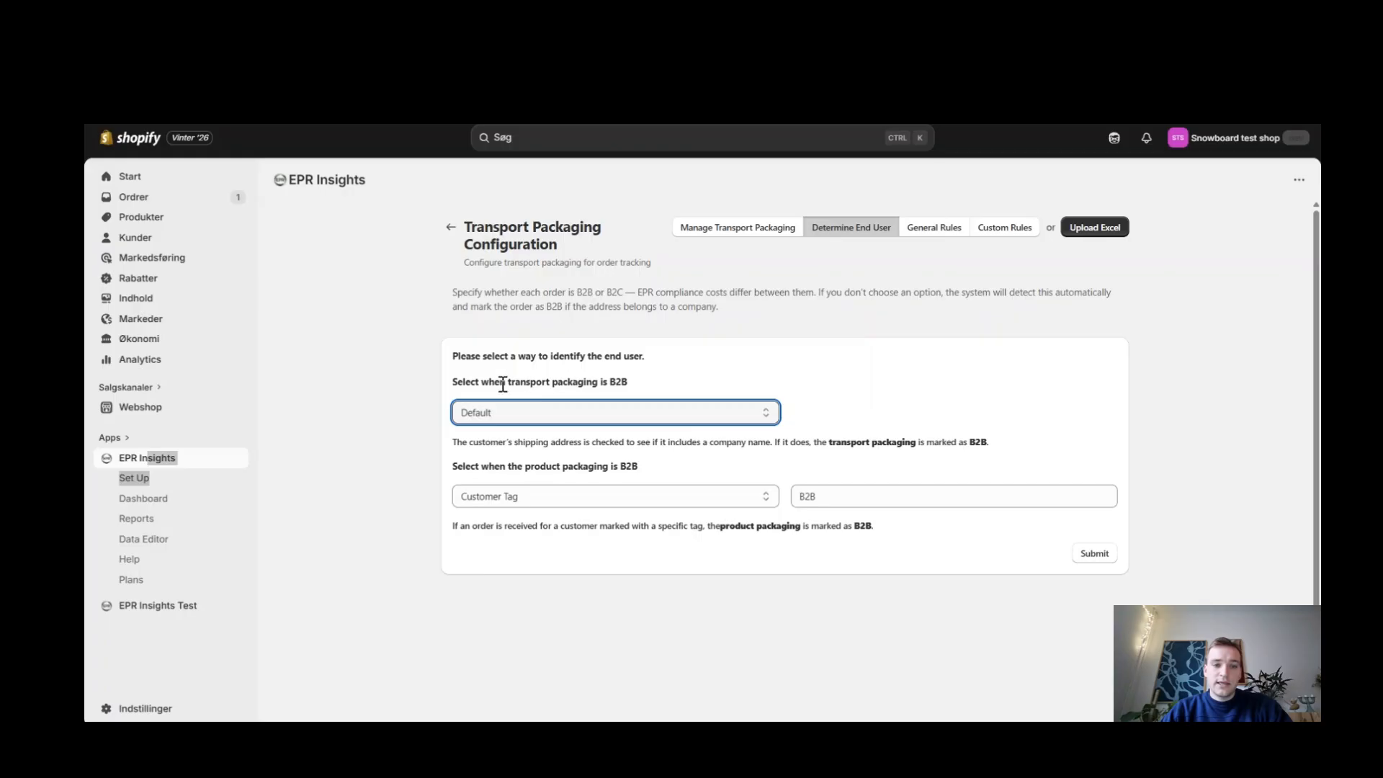
left_click(672, 412)
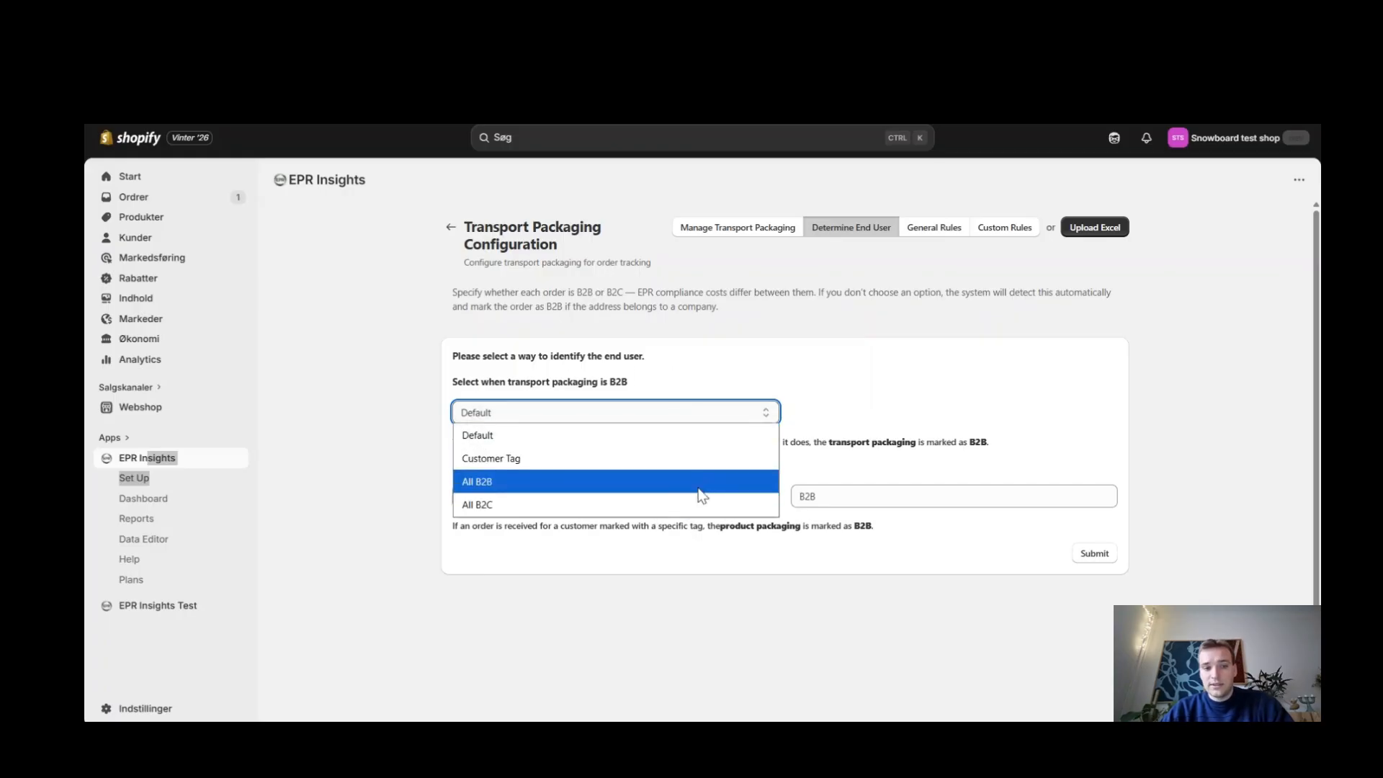
left_click(889, 355)
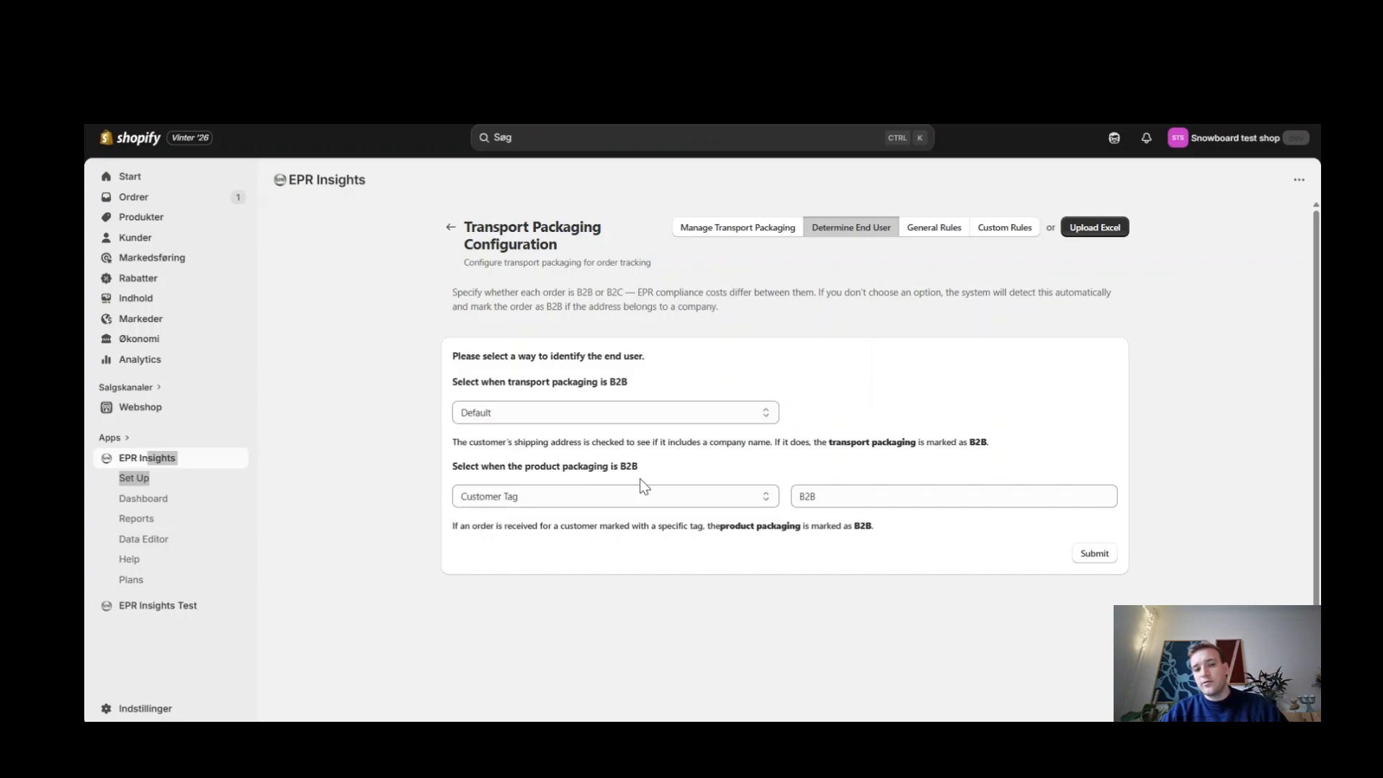
Step: Review the general rules for transport packaging, including the setup guide, package capacity and product groups
left_click(929, 230)
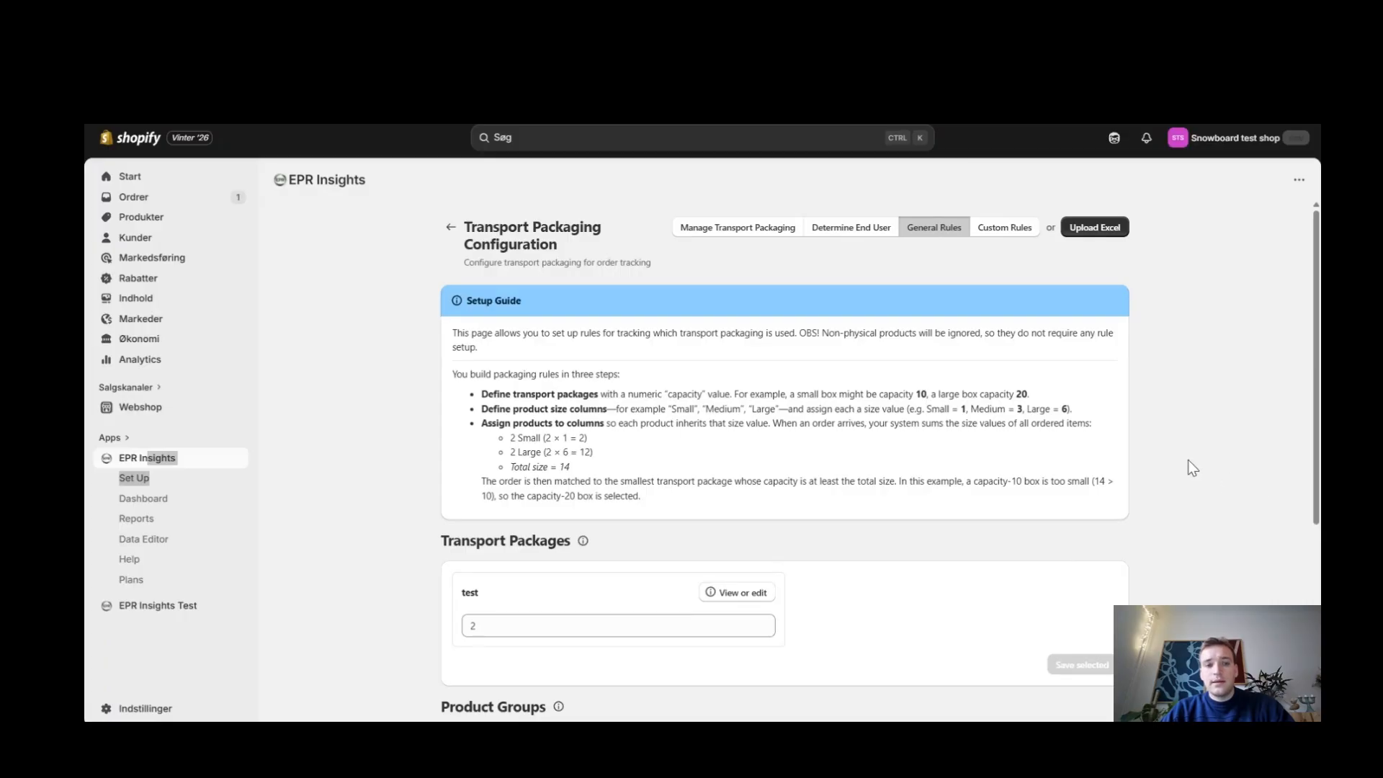
scroll(1190, 466, "down", 1)
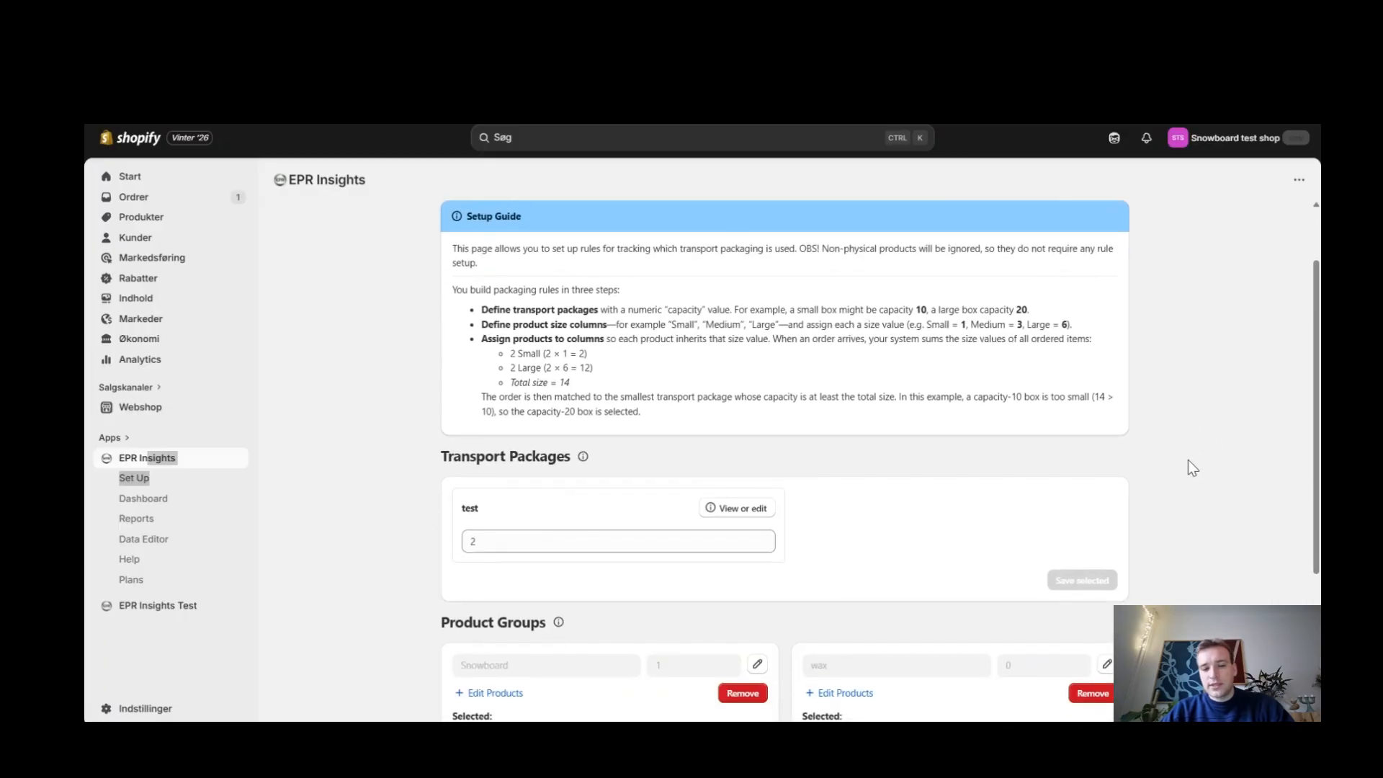
scroll(1188, 460, "down", 1)
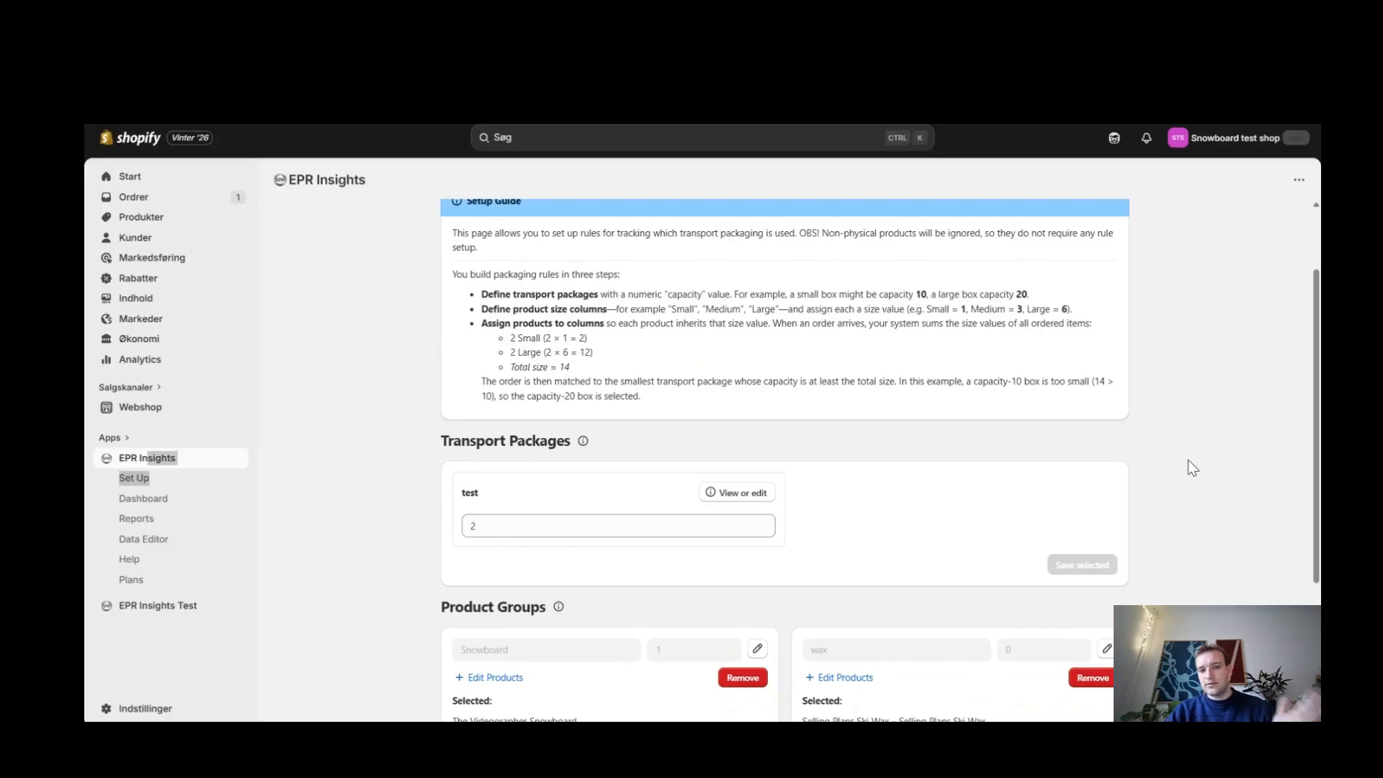
scroll(1208, 360, "down", 3)
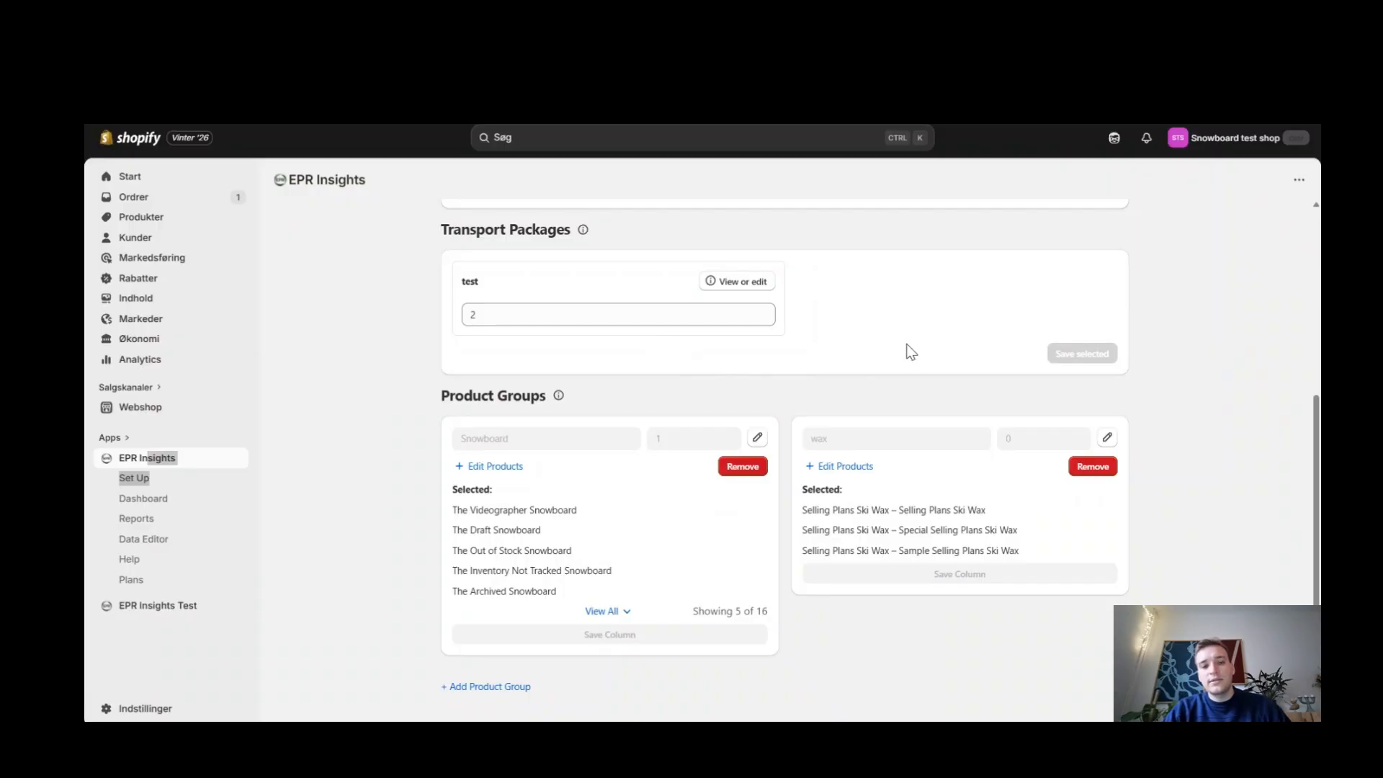
scroll(631, 553, "down", 1)
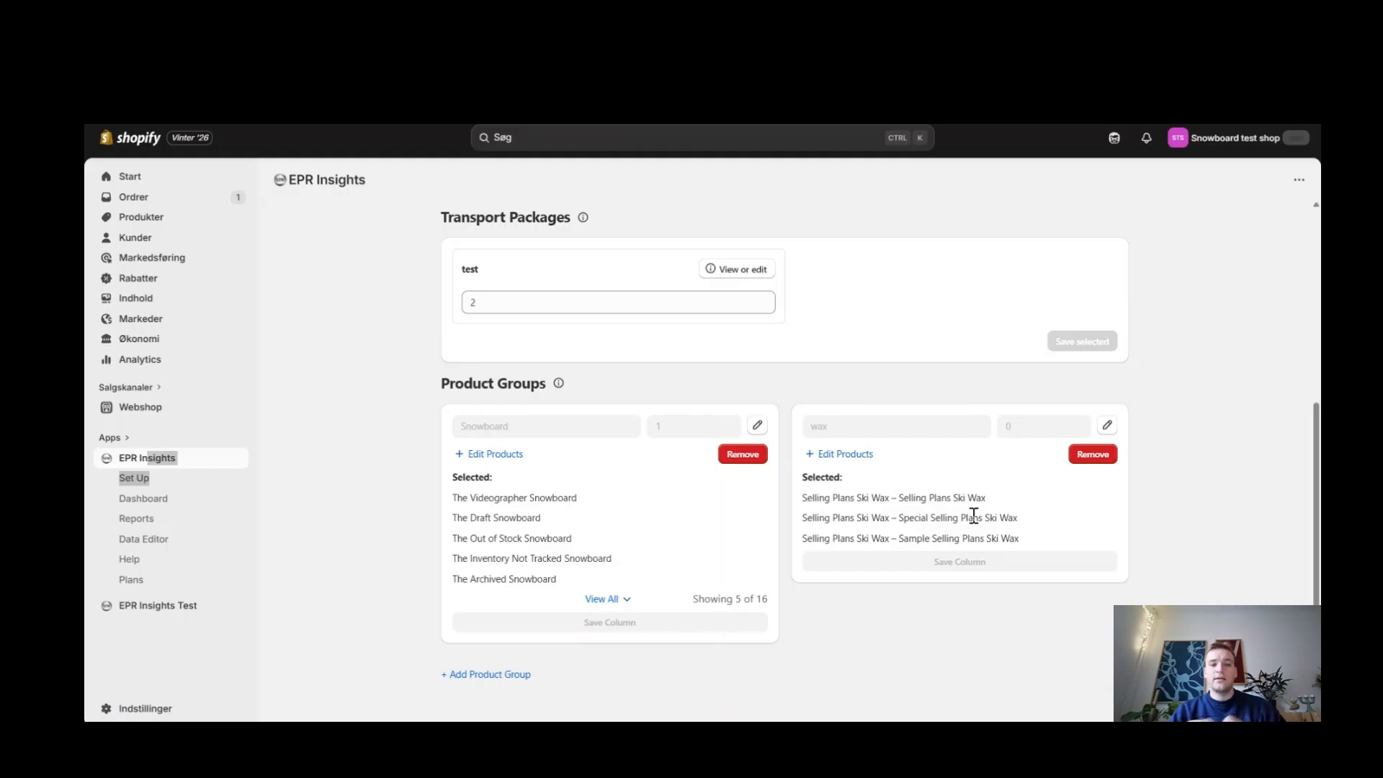
scroll(974, 516, "up", 2)
scroll(974, 516, "up", 3)
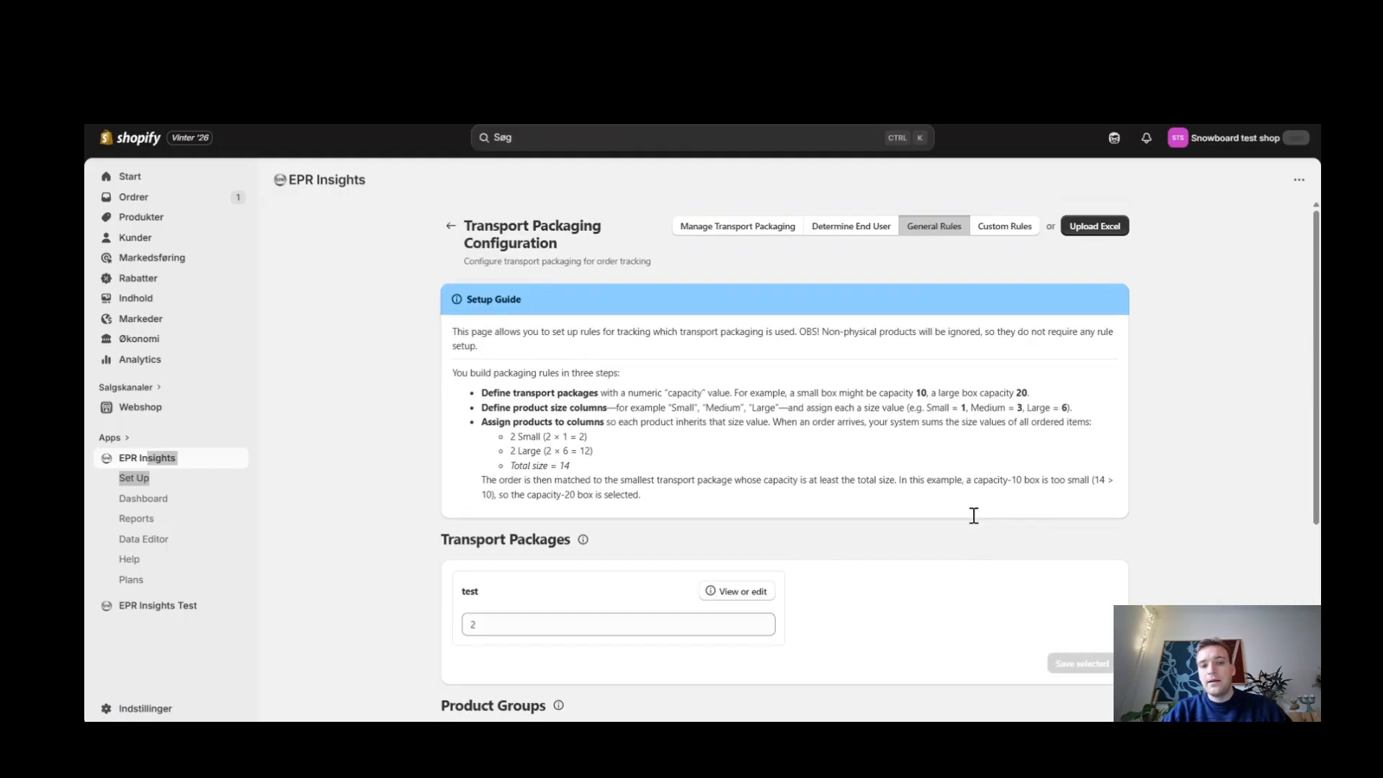
Step: Examine the custom rules, including the triggers for a new exception rule and the rule test dialog, without creating or testing anything
left_click(998, 226)
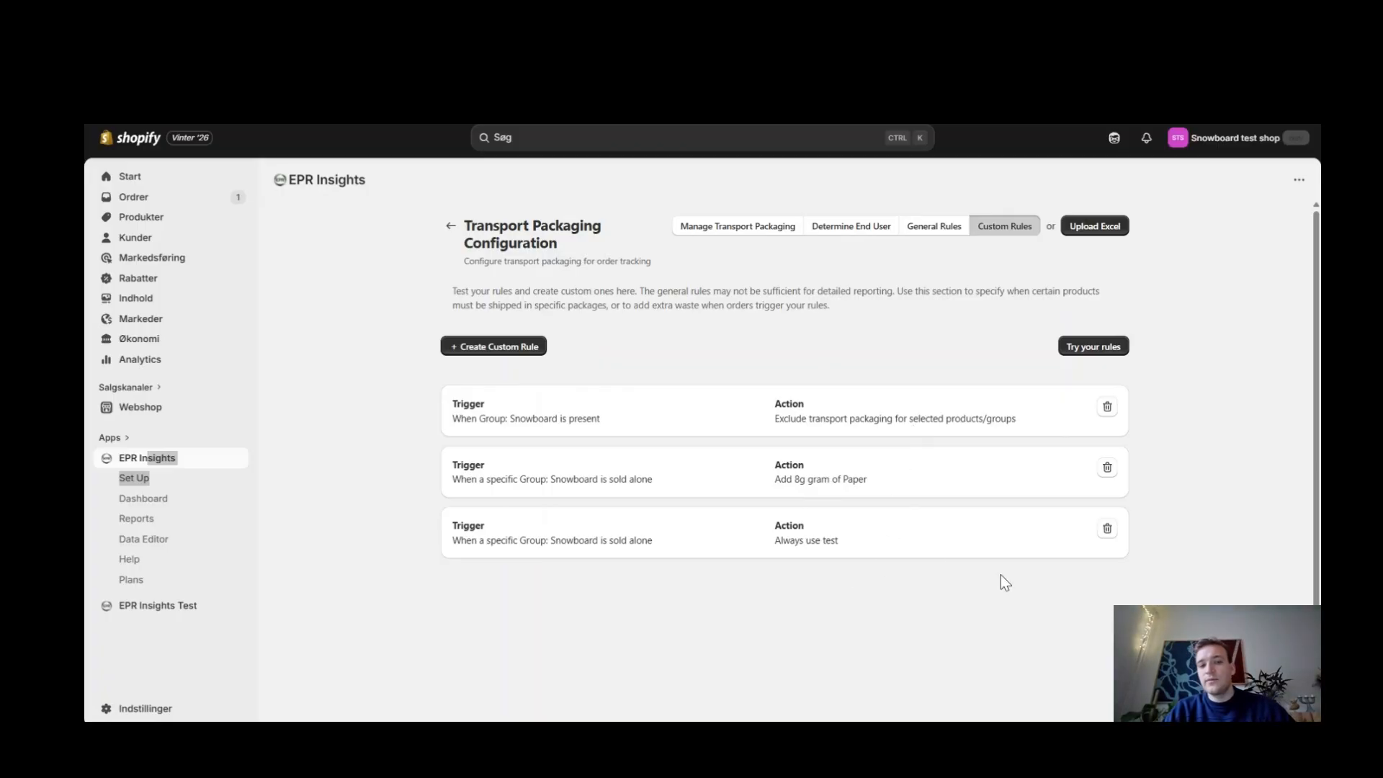
left_click(461, 342)
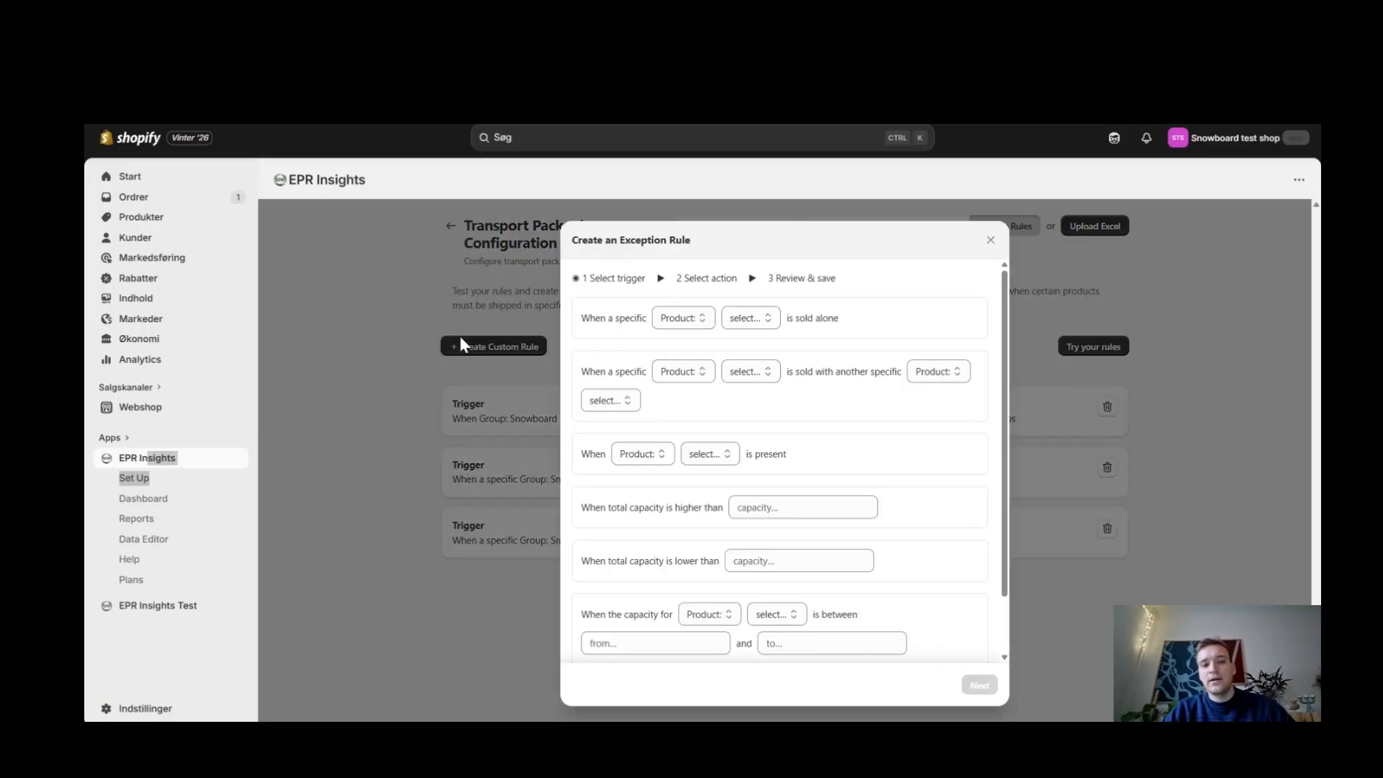
scroll(870, 361, "down", 2)
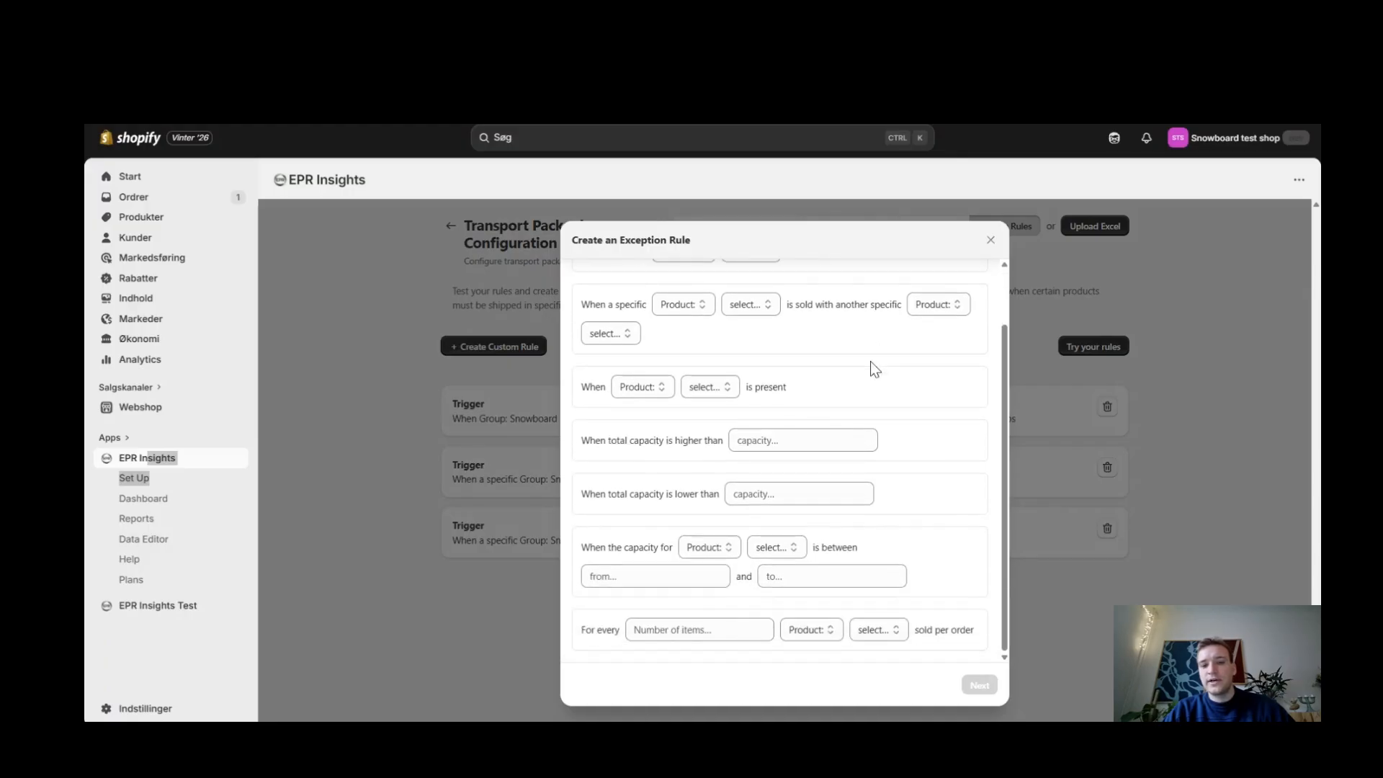
scroll(870, 361, "up", 2)
left_click(1188, 454)
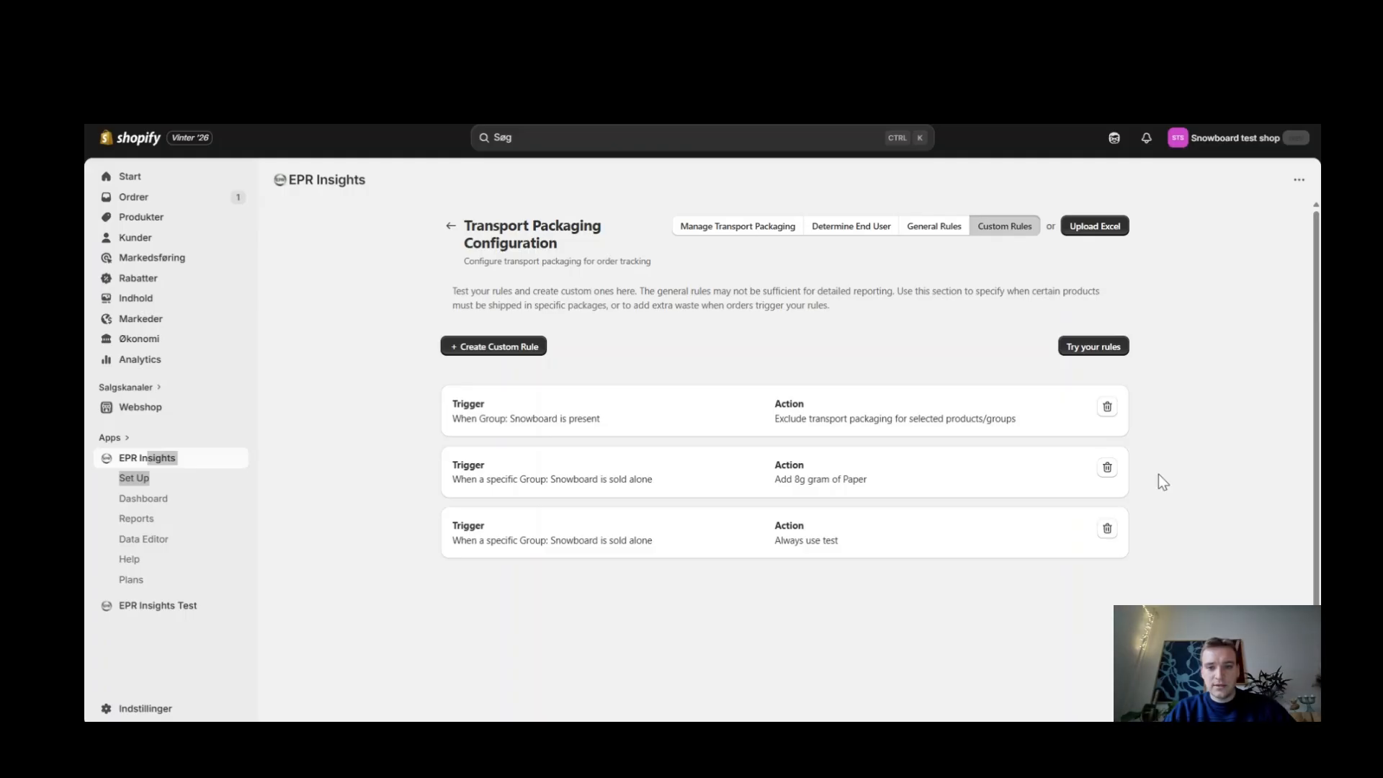
left_click(1095, 345)
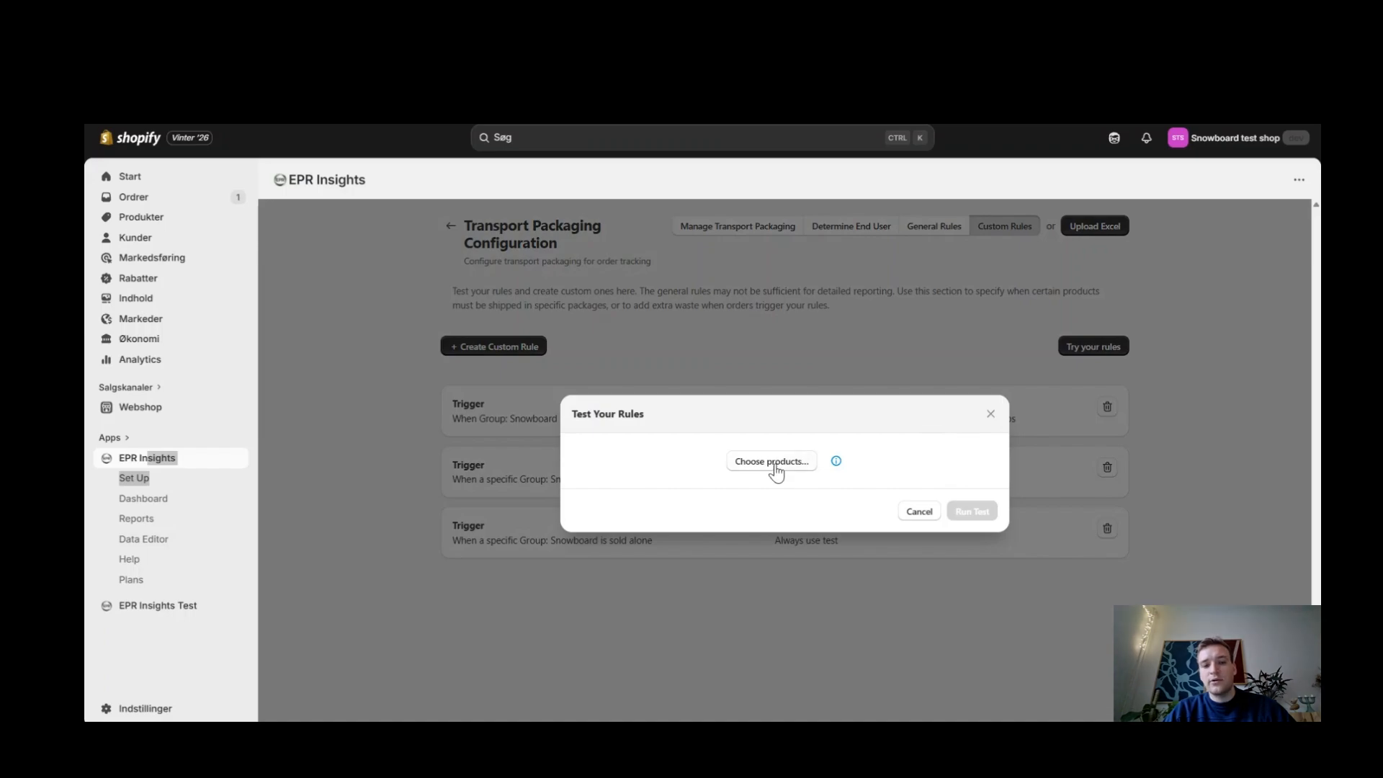
left_click(1132, 547)
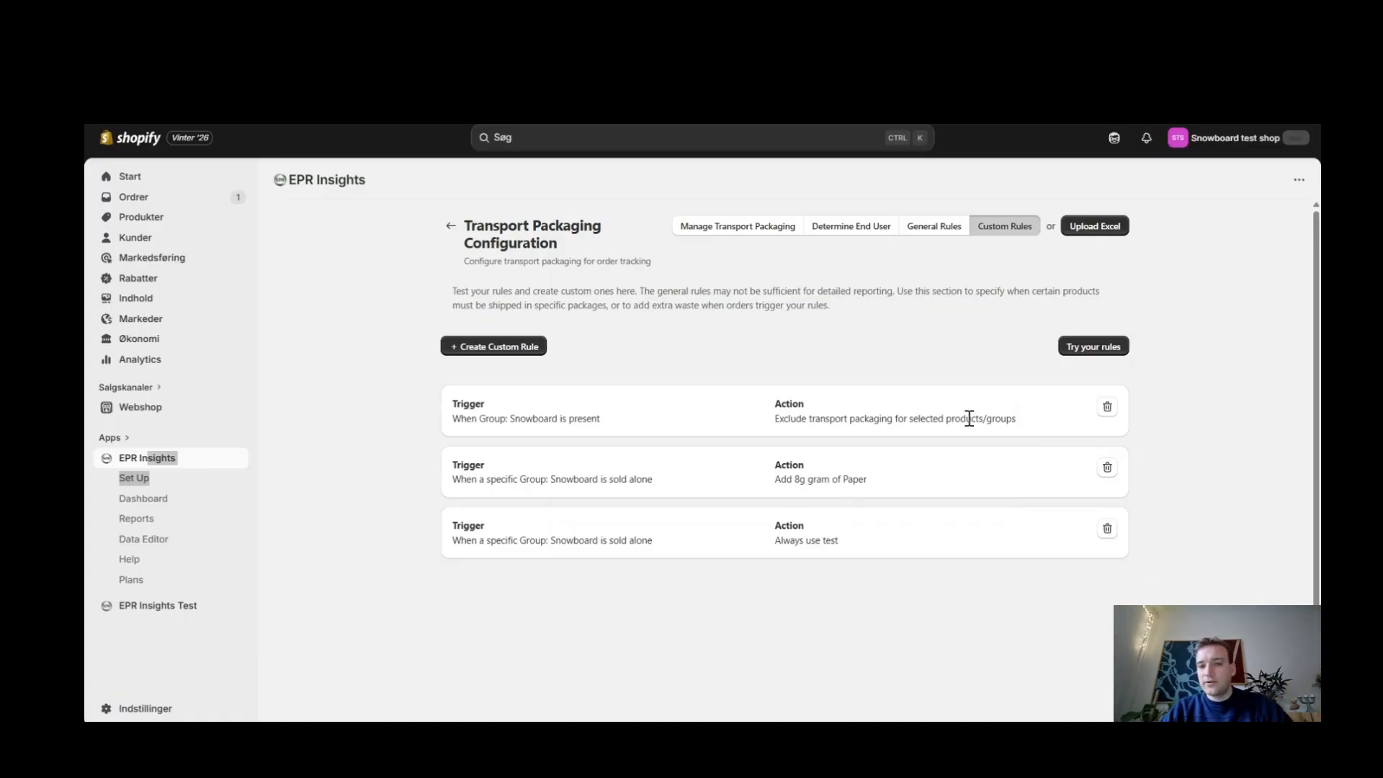
Step: View the transport packaging Excel upload and the end-user identification settings, and return to the setup overview
left_click(1119, 238)
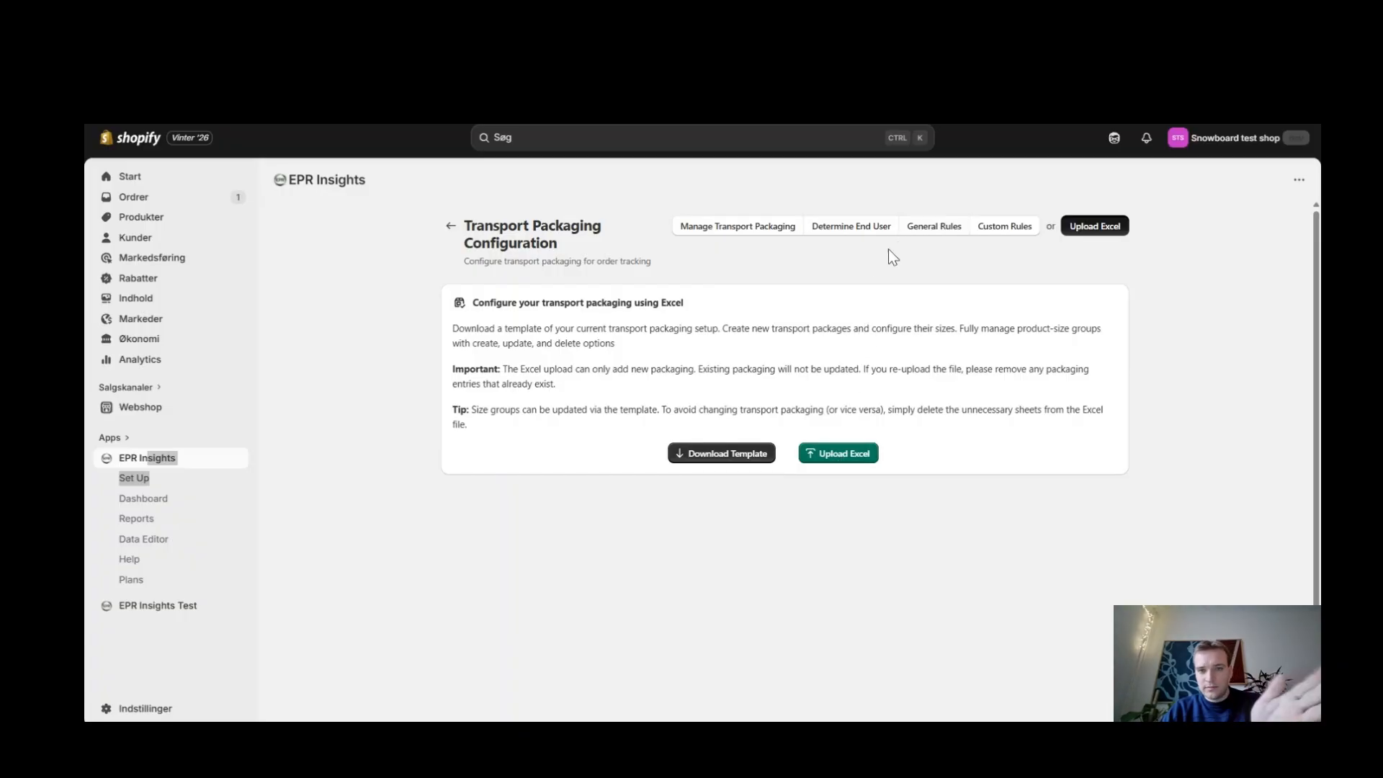
left_click(881, 231)
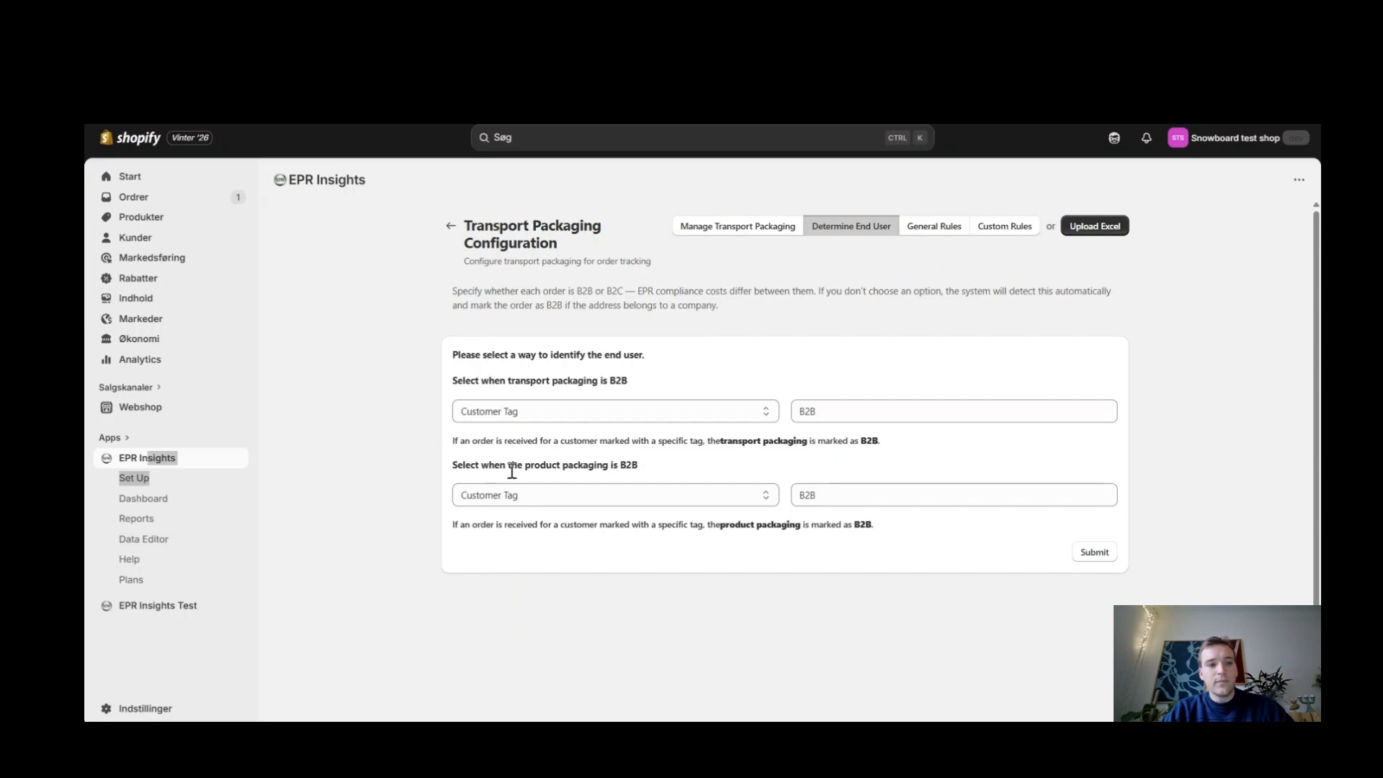
left_click(451, 227)
Step: Look through the setup steps, including Handle Modulated Fees, Determine Packaging Responsibility and Synchronize Data
scroll(494, 540, "down", 5)
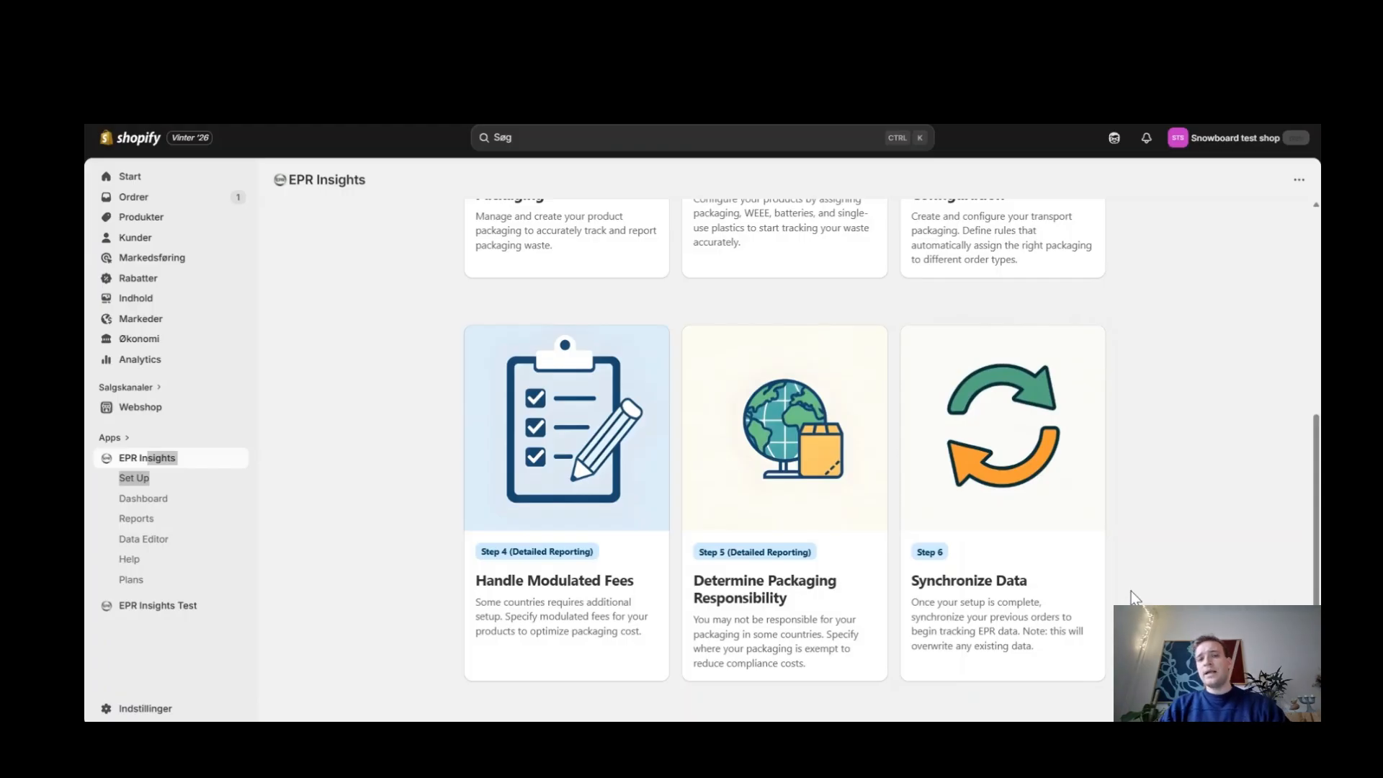
scroll(1131, 591, "up", 4)
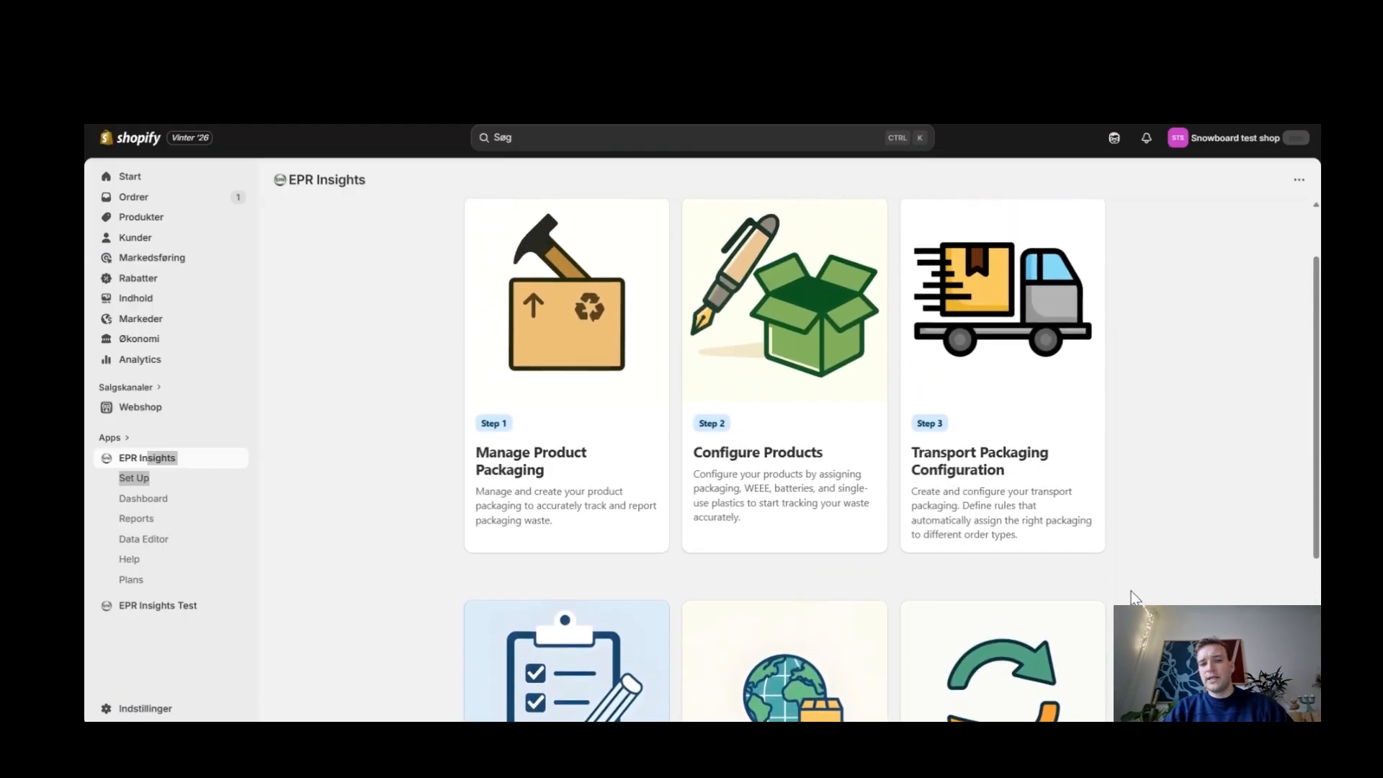
scroll(1132, 595, "down", 4)
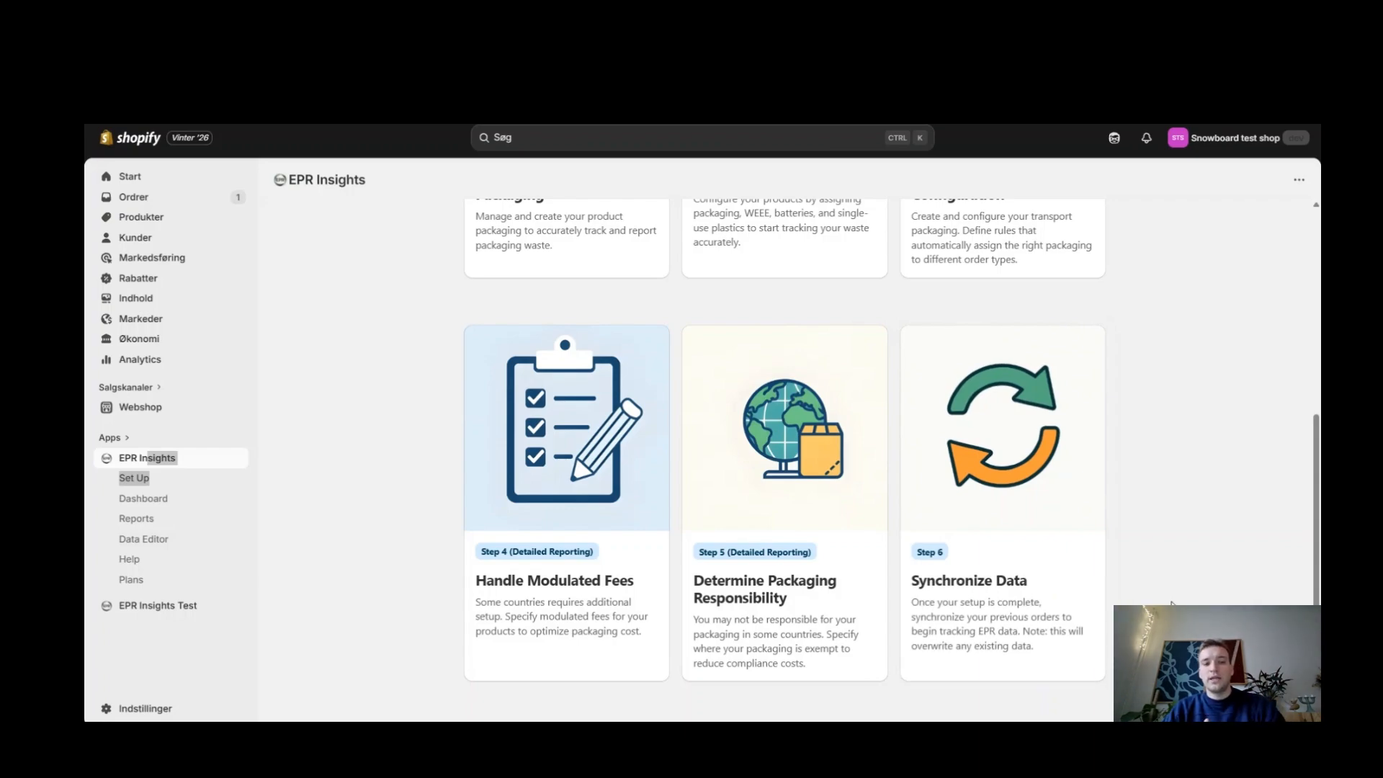
scroll(1171, 604, "up", 4)
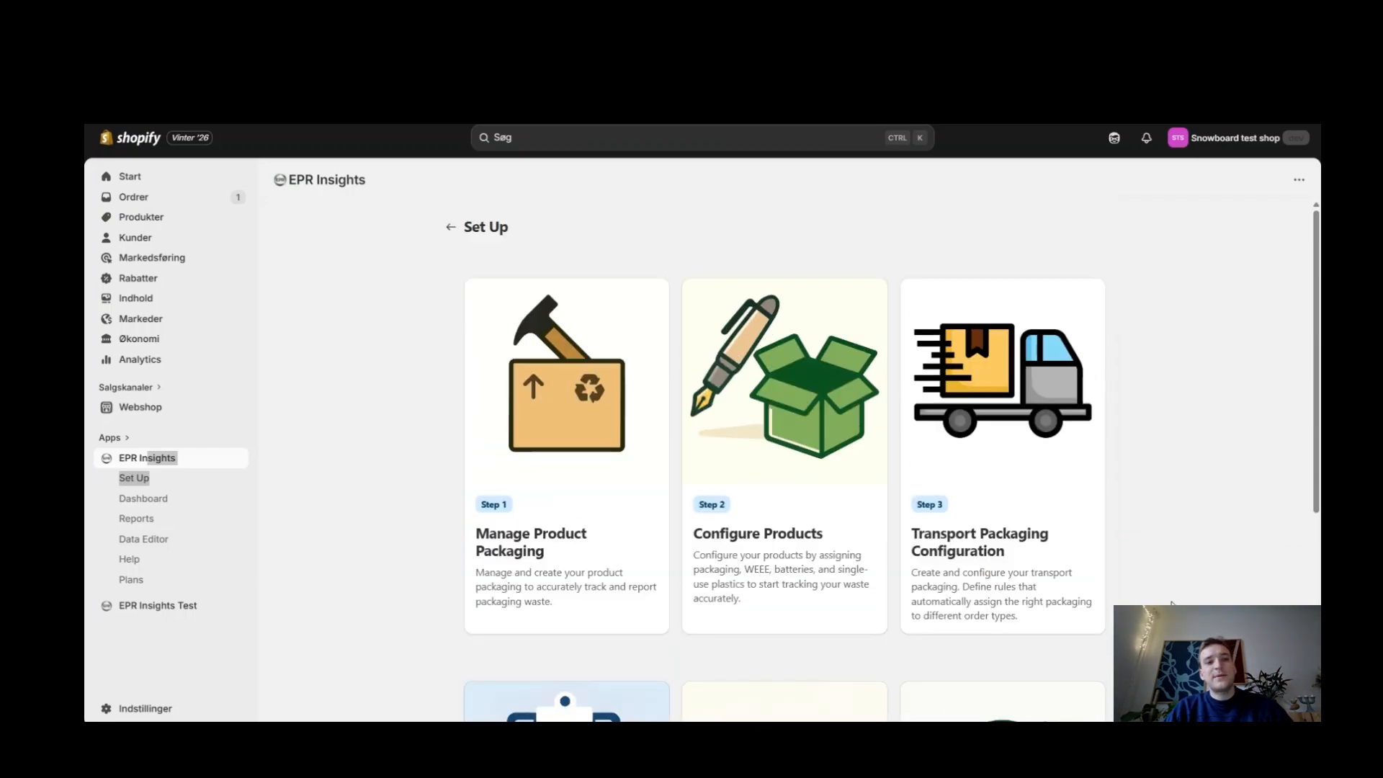